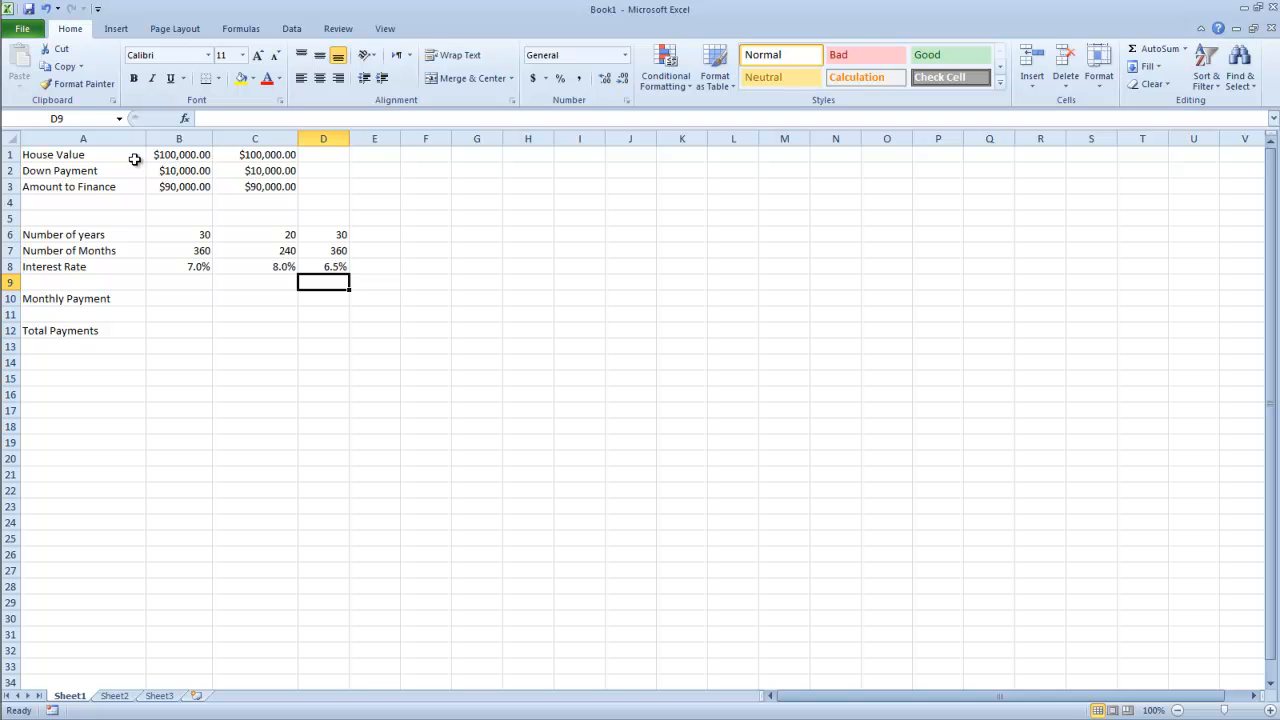
# - Enter a house value of 100000 in cell D1 and format it as Currency
pyautogui.click(114, 160)
pyautogui.click(187, 158)
pyautogui.click(308, 156)
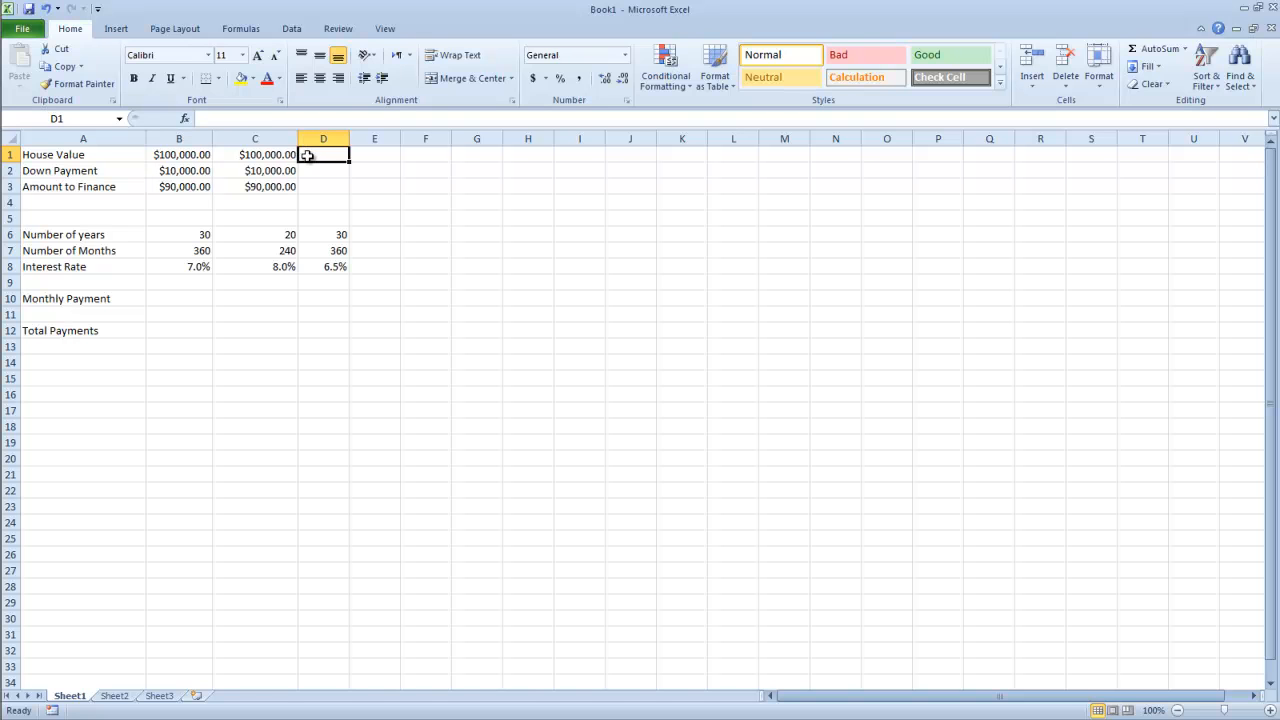
pyautogui.write('100000')
pyautogui.press('Return')
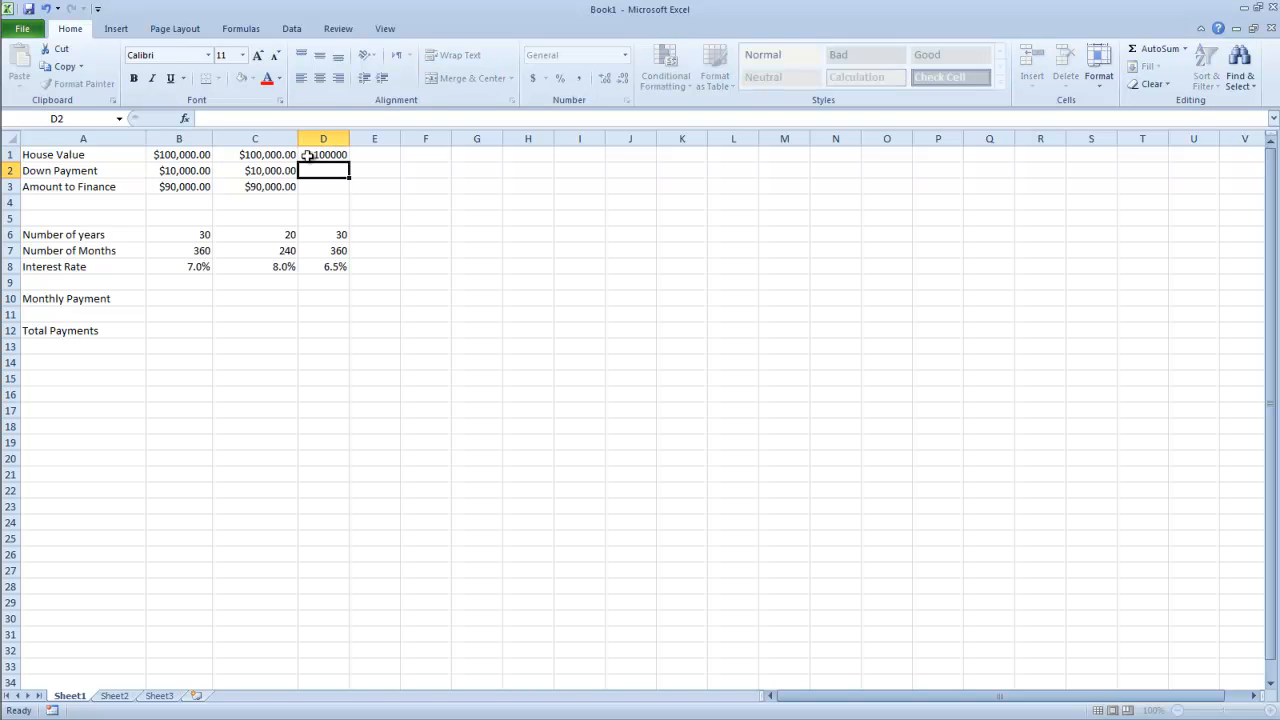
pyautogui.click(308, 156)
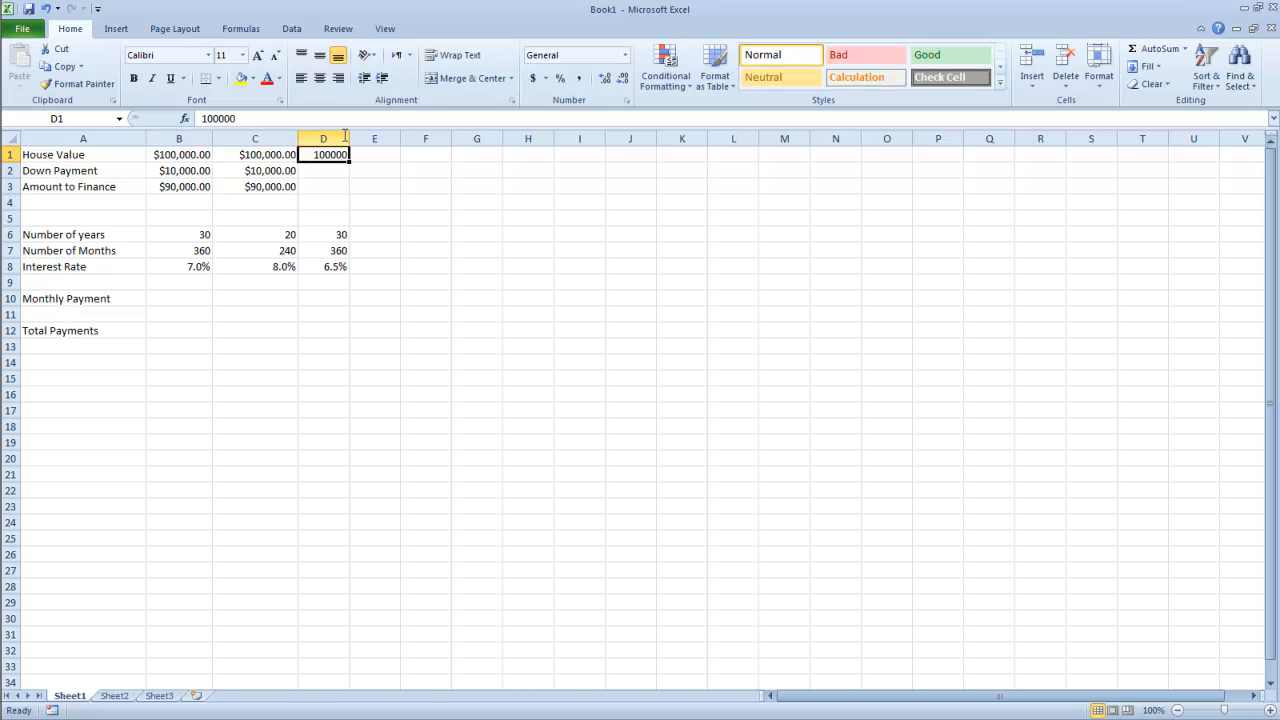
pyautogui.click(625, 55)
pyautogui.click(605, 150)
# - Enter a down payment of 10000 in cell D2 and apply the Accounting number format
pyautogui.click(338, 173)
pyautogui.write('100')
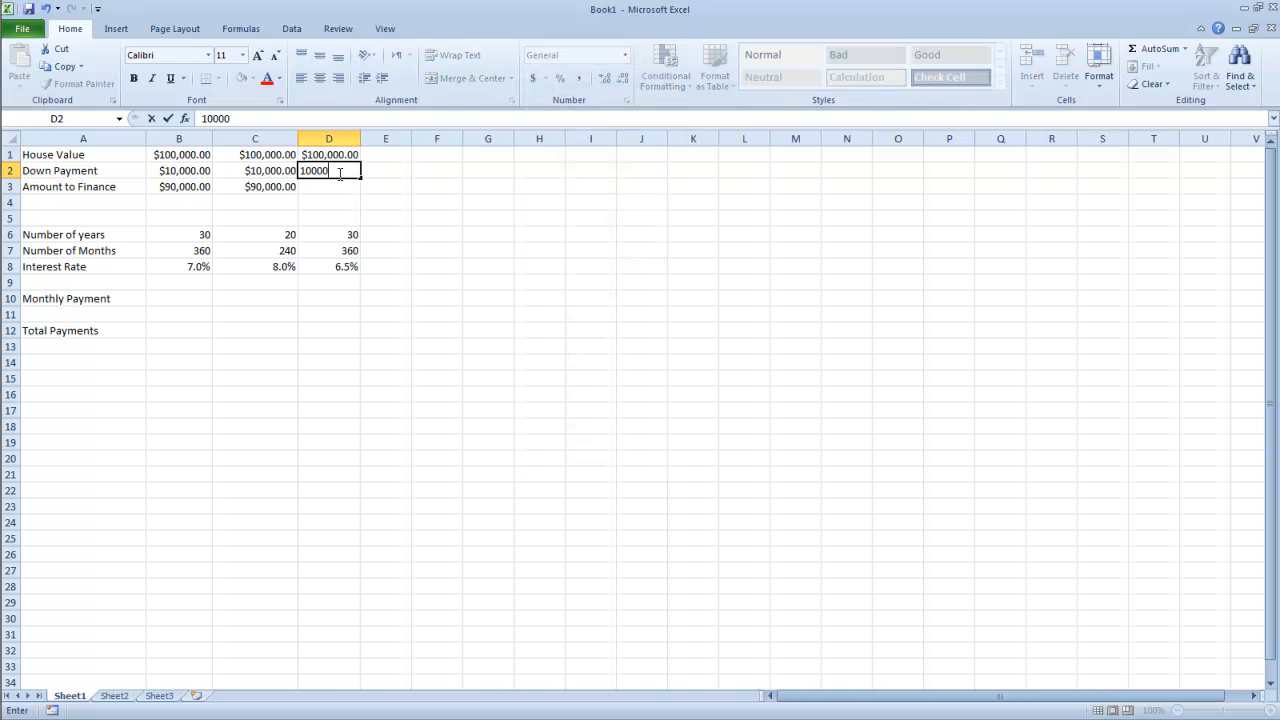
pyautogui.write('00')
pyautogui.press('Return')
pyautogui.click(340, 173)
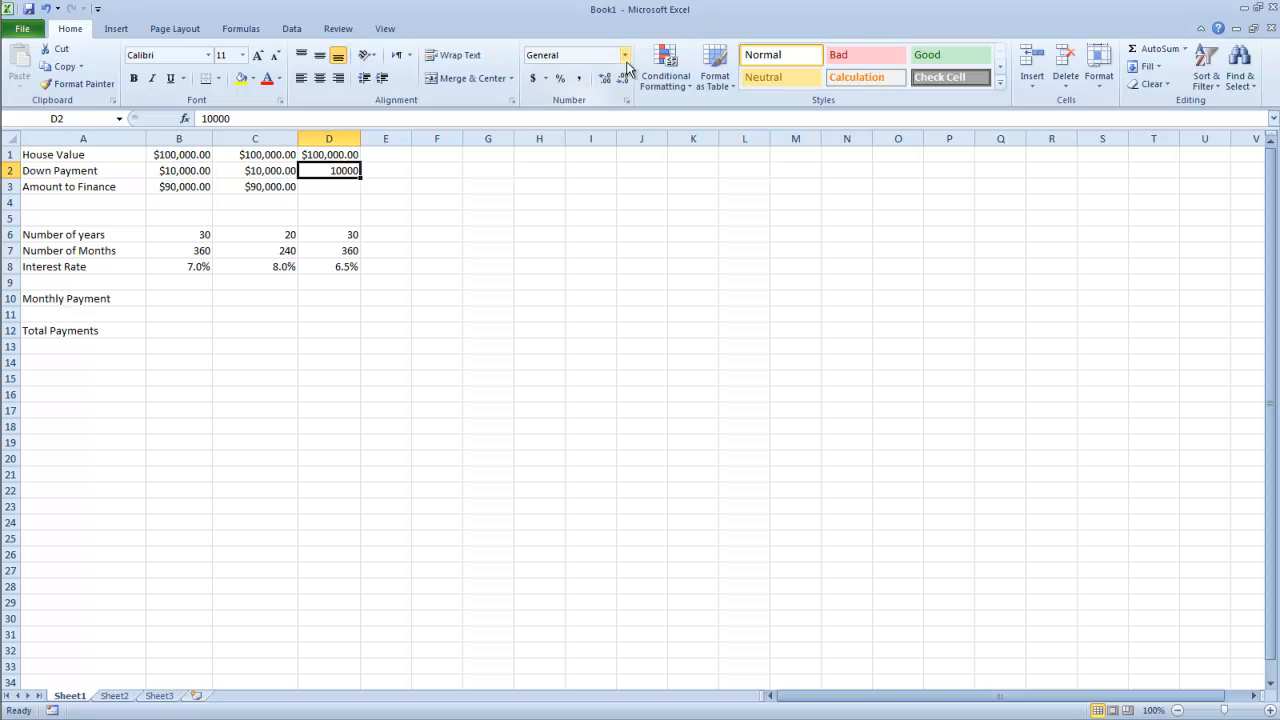
pyautogui.click(534, 79)
# - Enter 90000 as the amount to finance in cell D3 and apply the Accounting number format
pyautogui.click(333, 188)
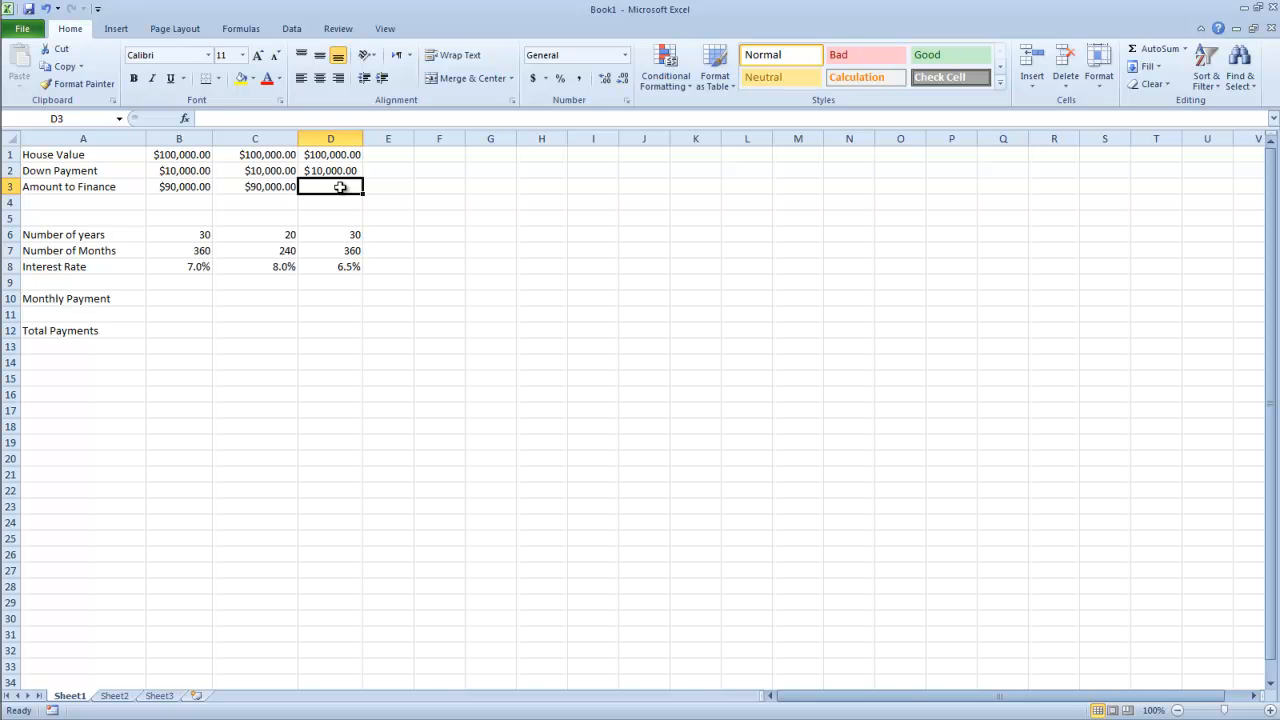
pyautogui.write('90000')
pyautogui.press('Return')
pyautogui.click(340, 187)
pyautogui.click(534, 78)
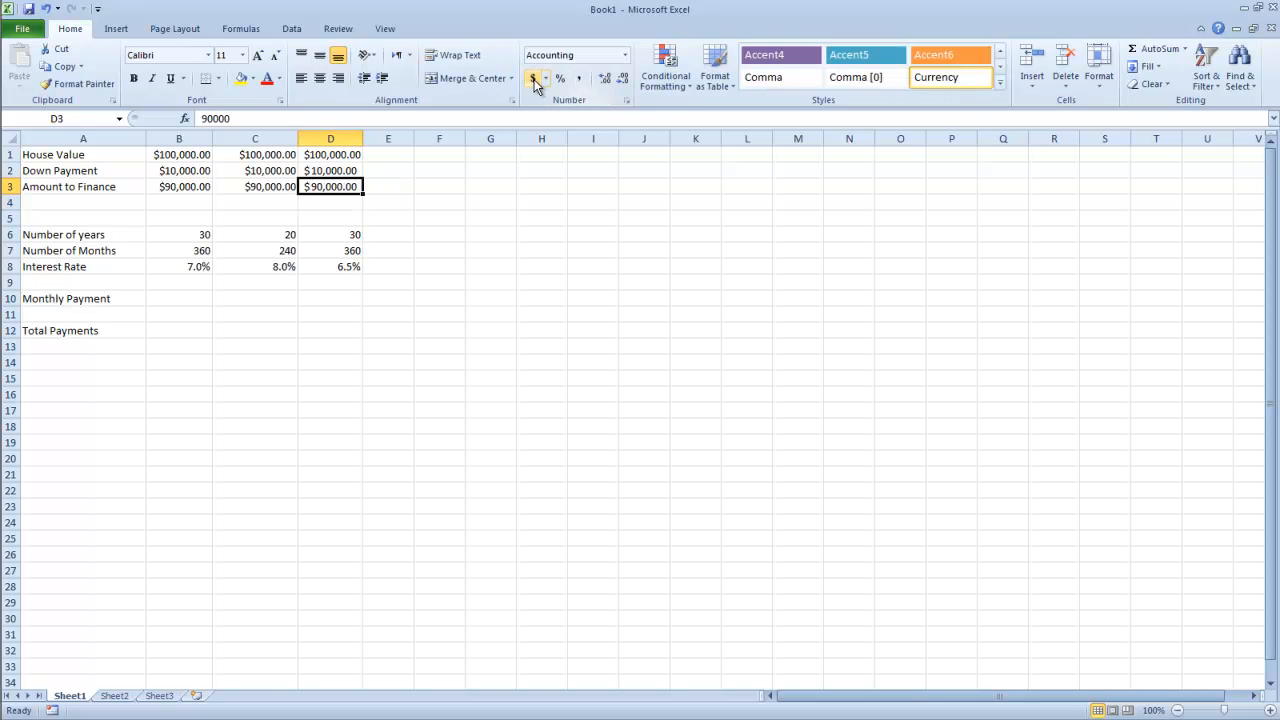
# - Review the number of years, the number-of-months formulas and the interest rates for the three loans in rows 6 to 8
pyautogui.click(285, 206)
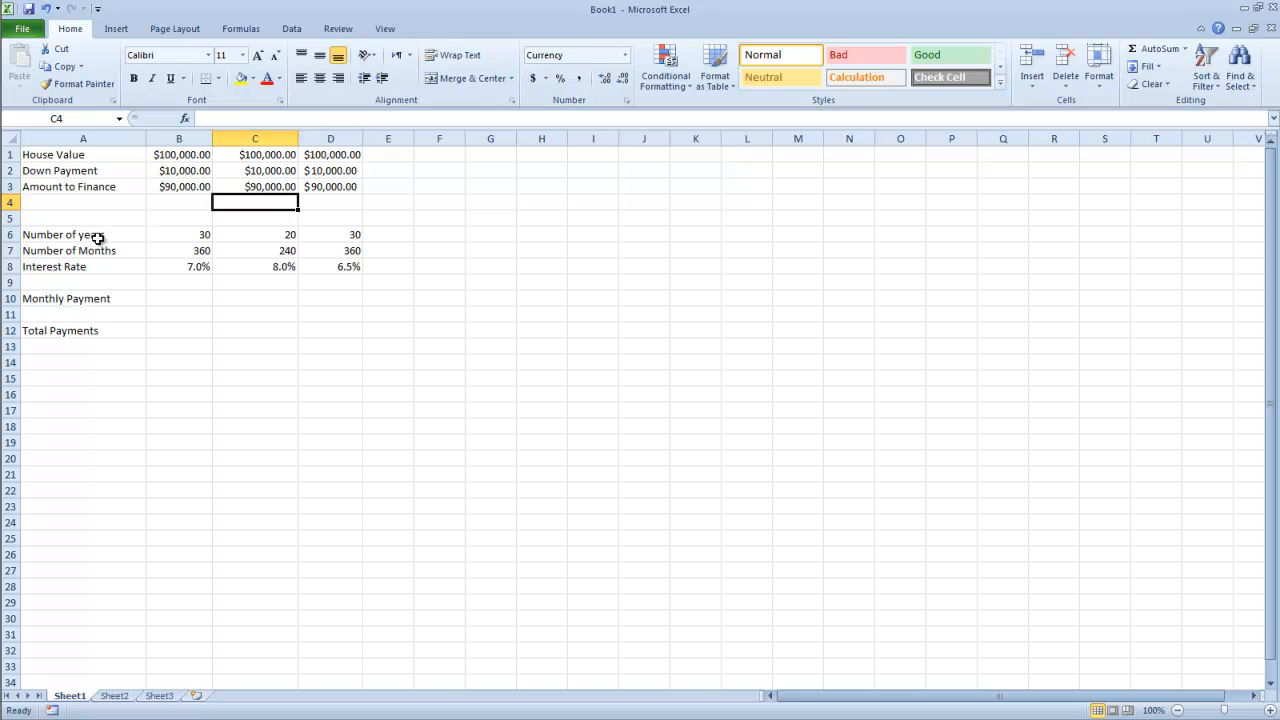
pyautogui.moveTo(120, 235); pyautogui.dragTo(318, 240)
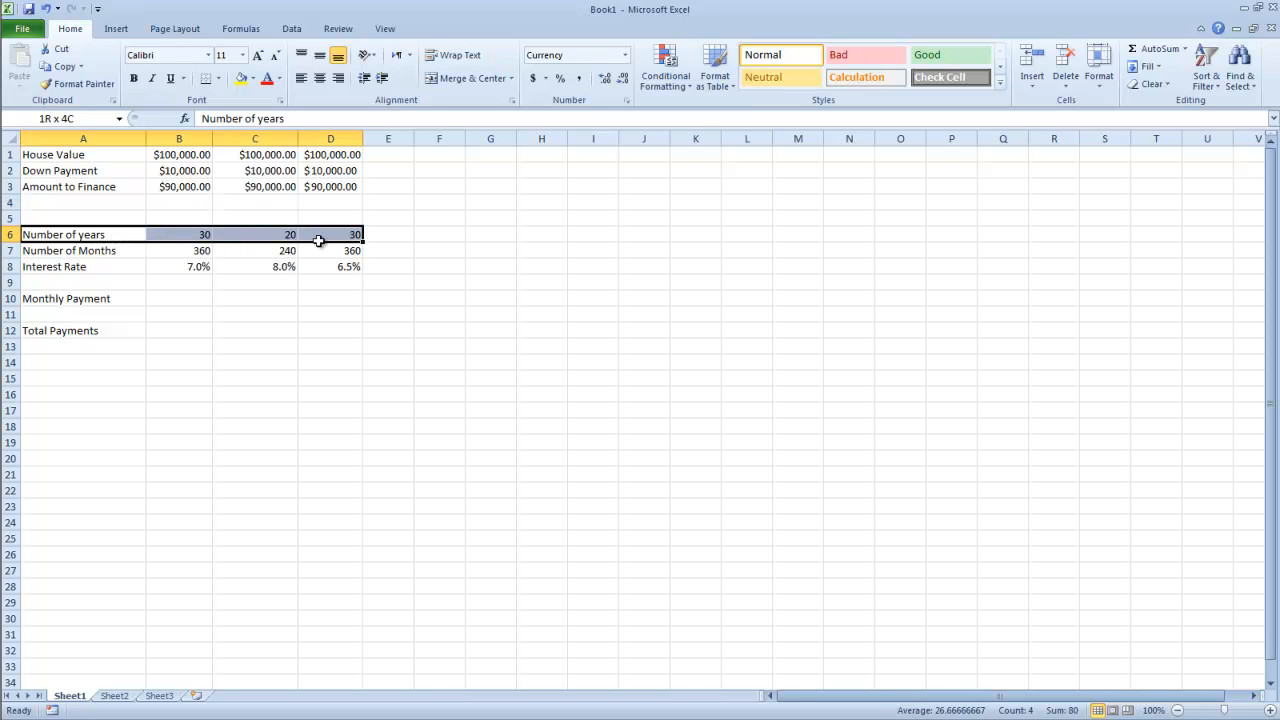
pyautogui.click(195, 238)
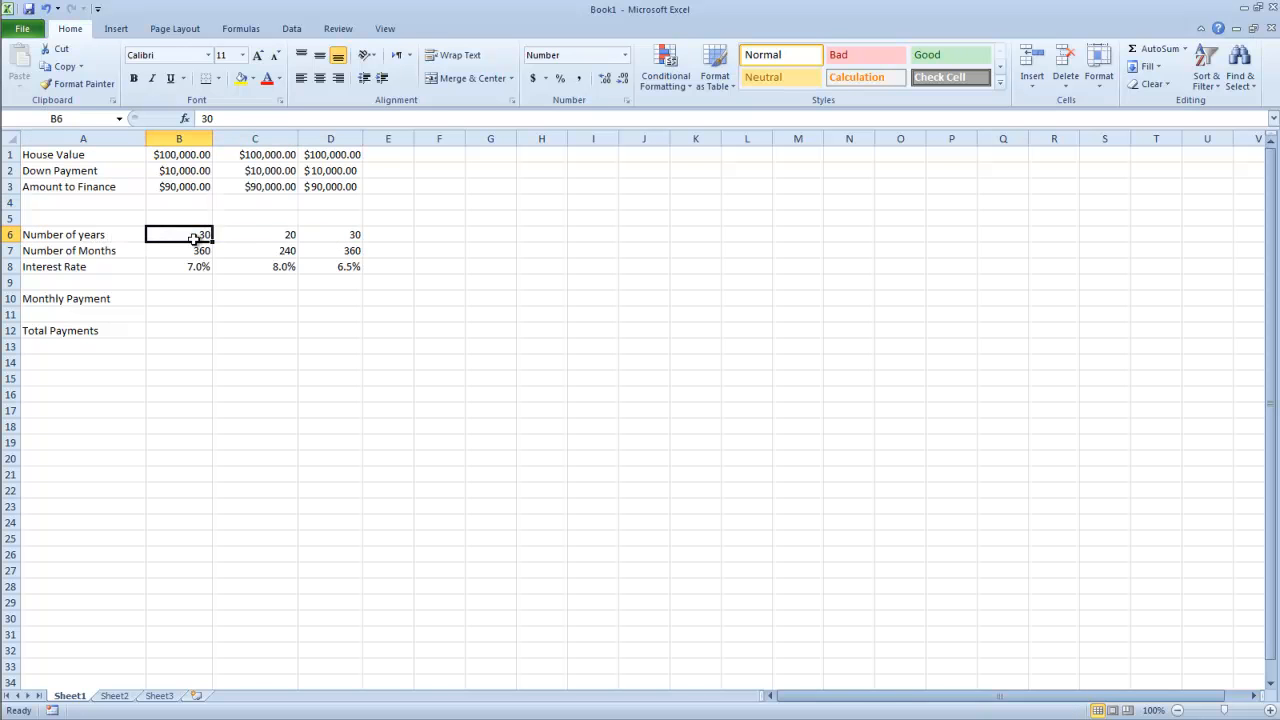
pyautogui.click(284, 235)
pyautogui.click(338, 235)
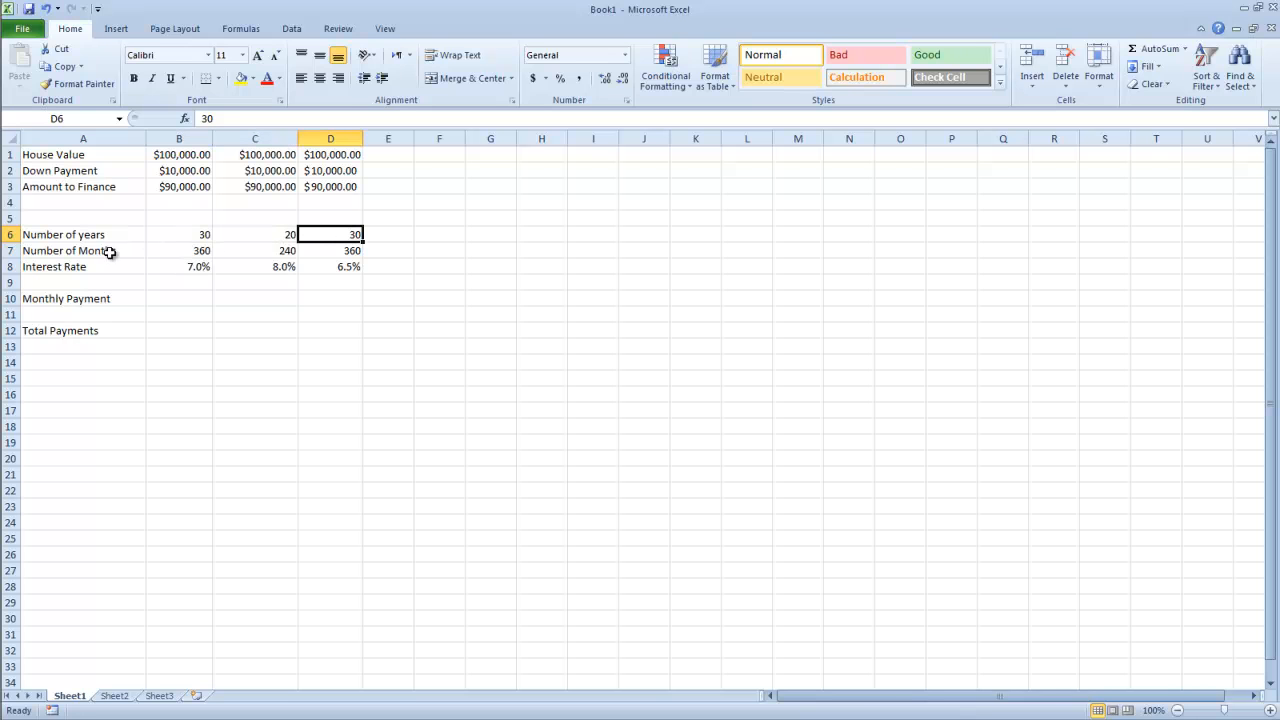
pyautogui.click(200, 252)
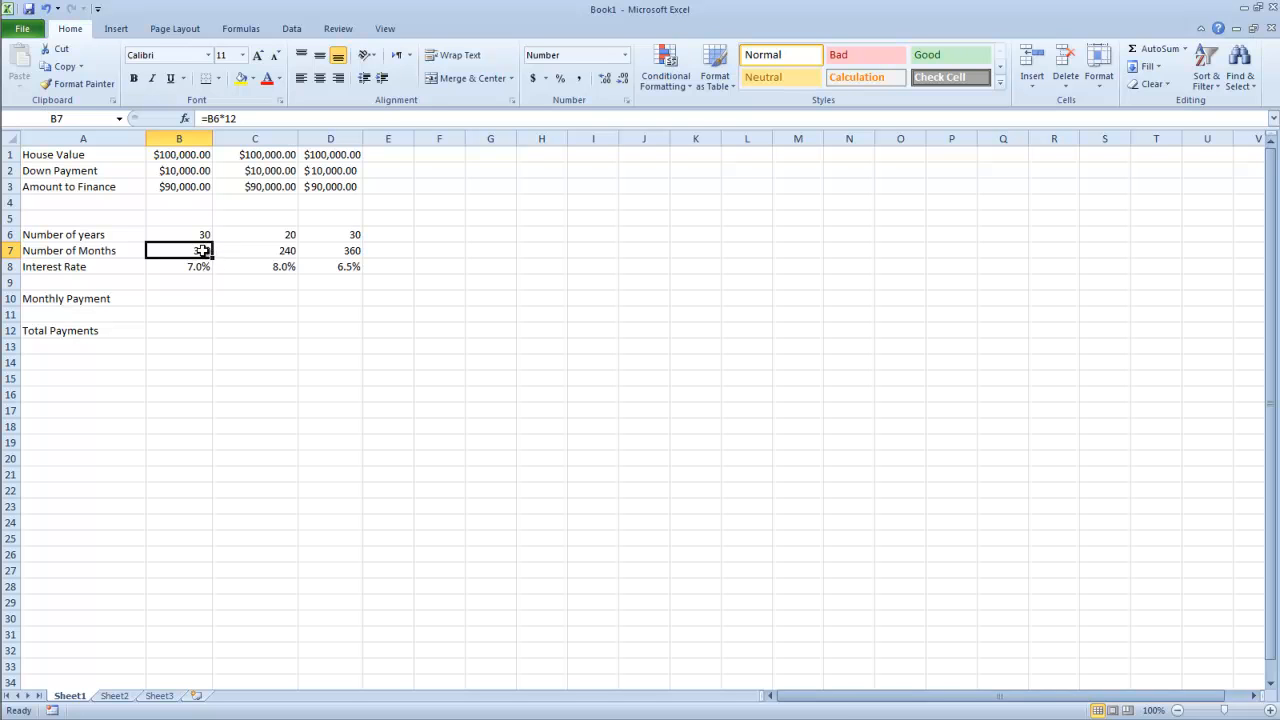
pyautogui.click(282, 250)
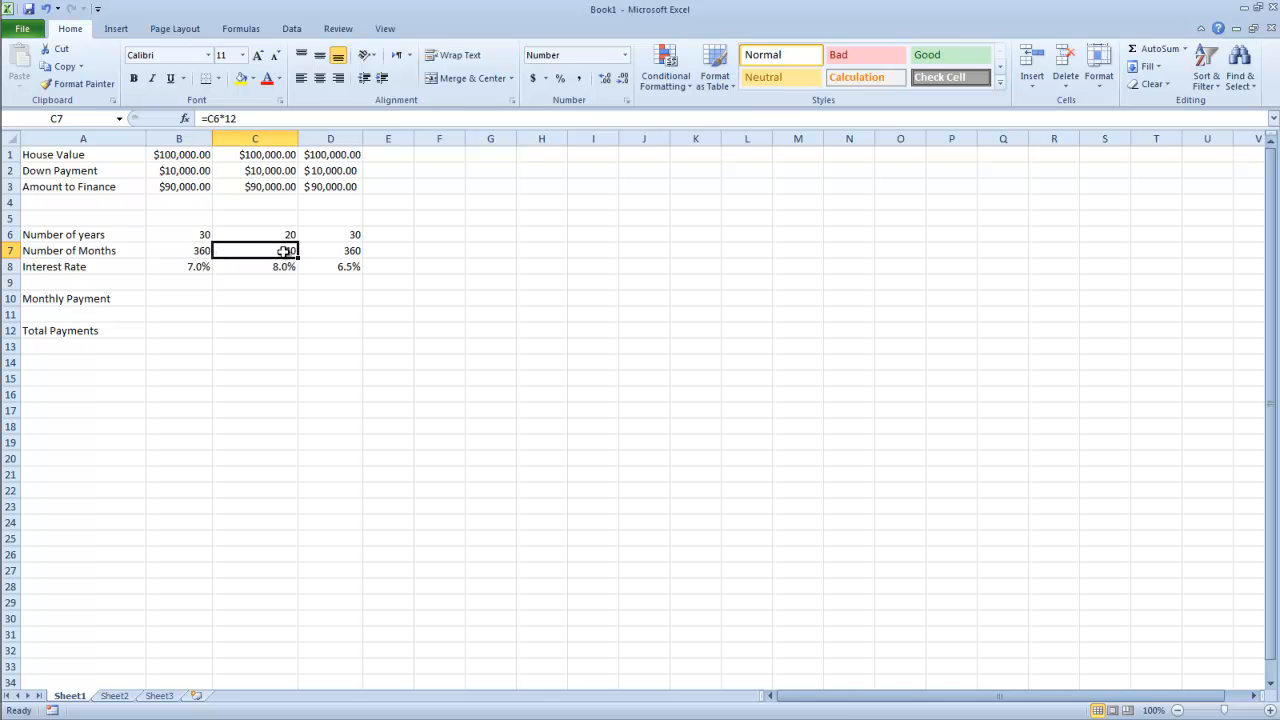
pyautogui.click(354, 252)
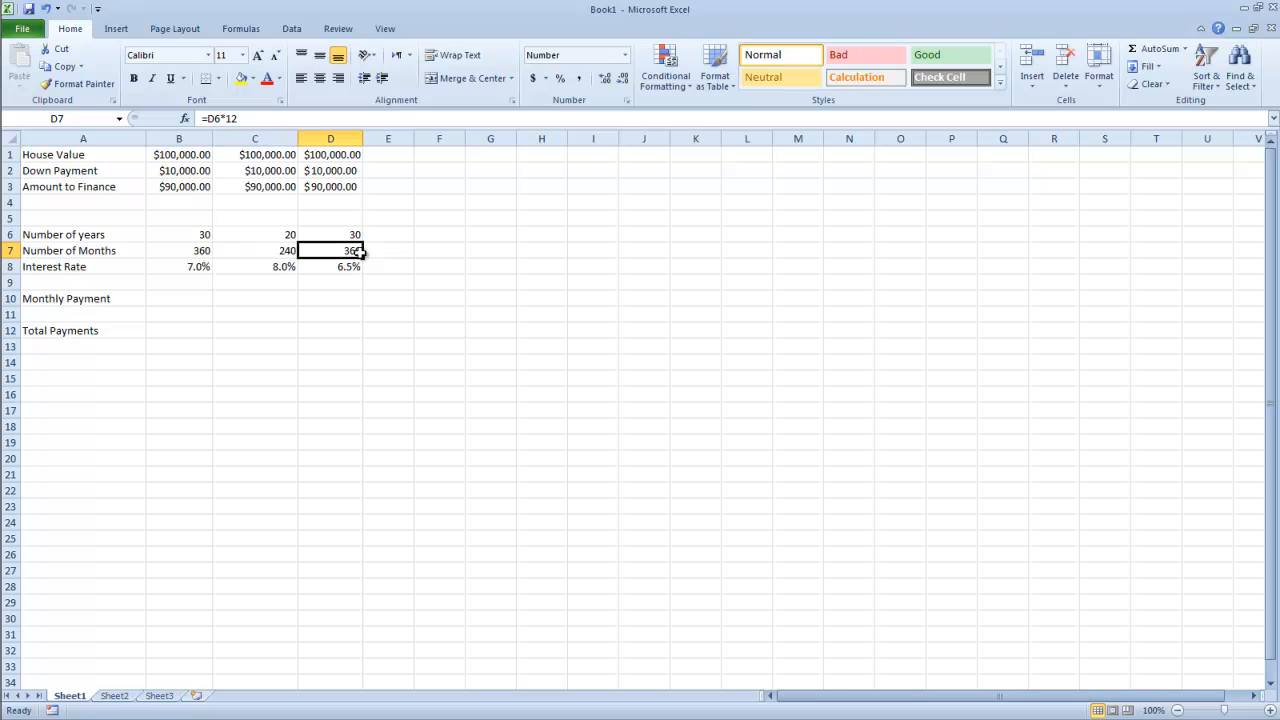
pyautogui.click(200, 268)
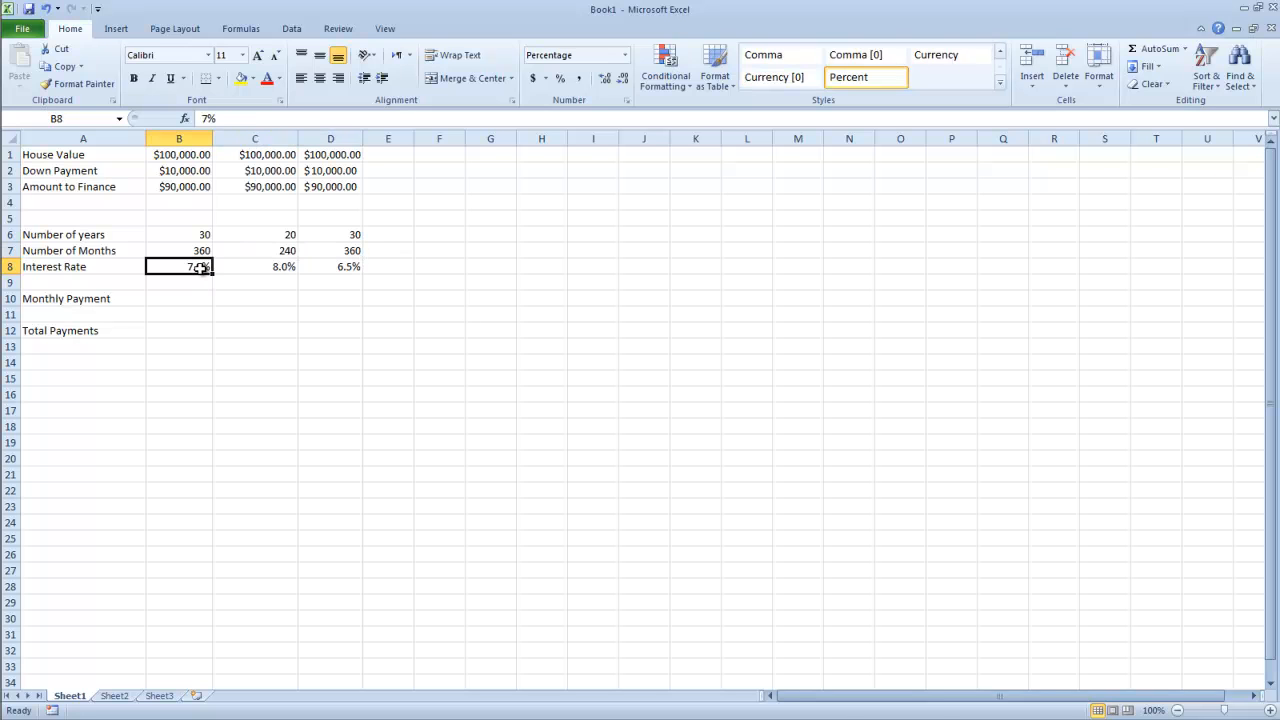
pyautogui.click(278, 272)
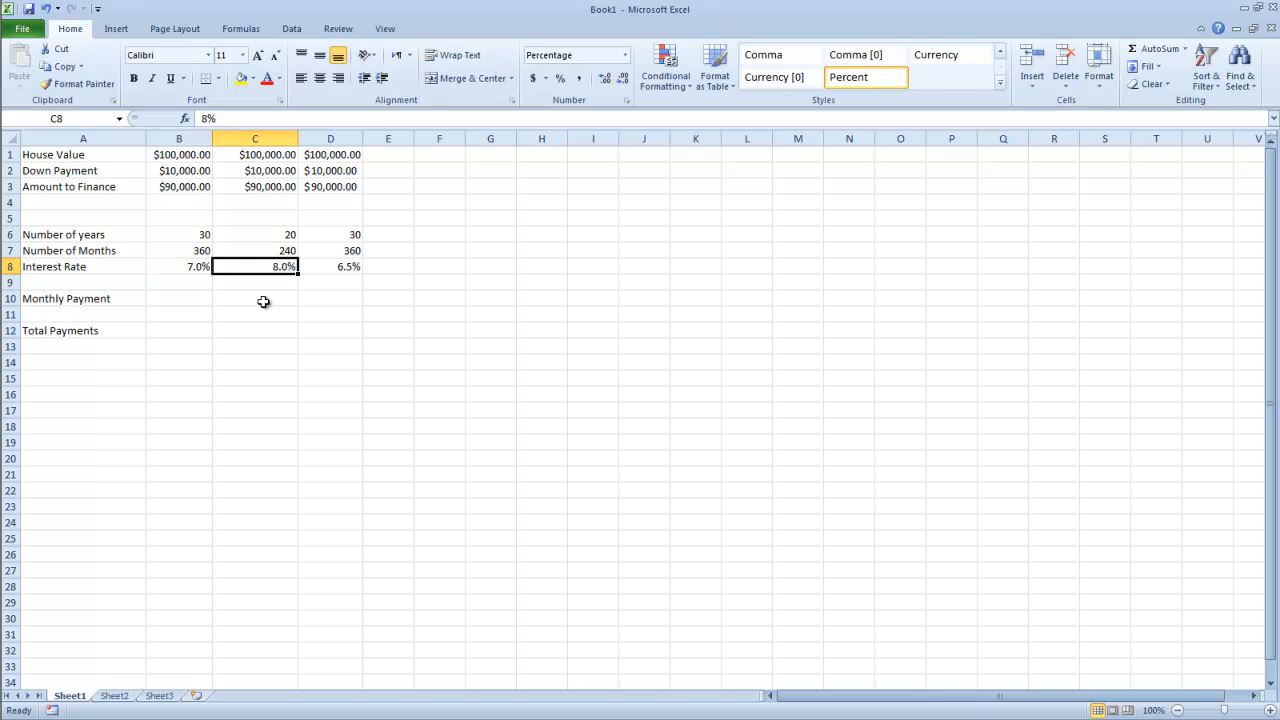
pyautogui.click(343, 266)
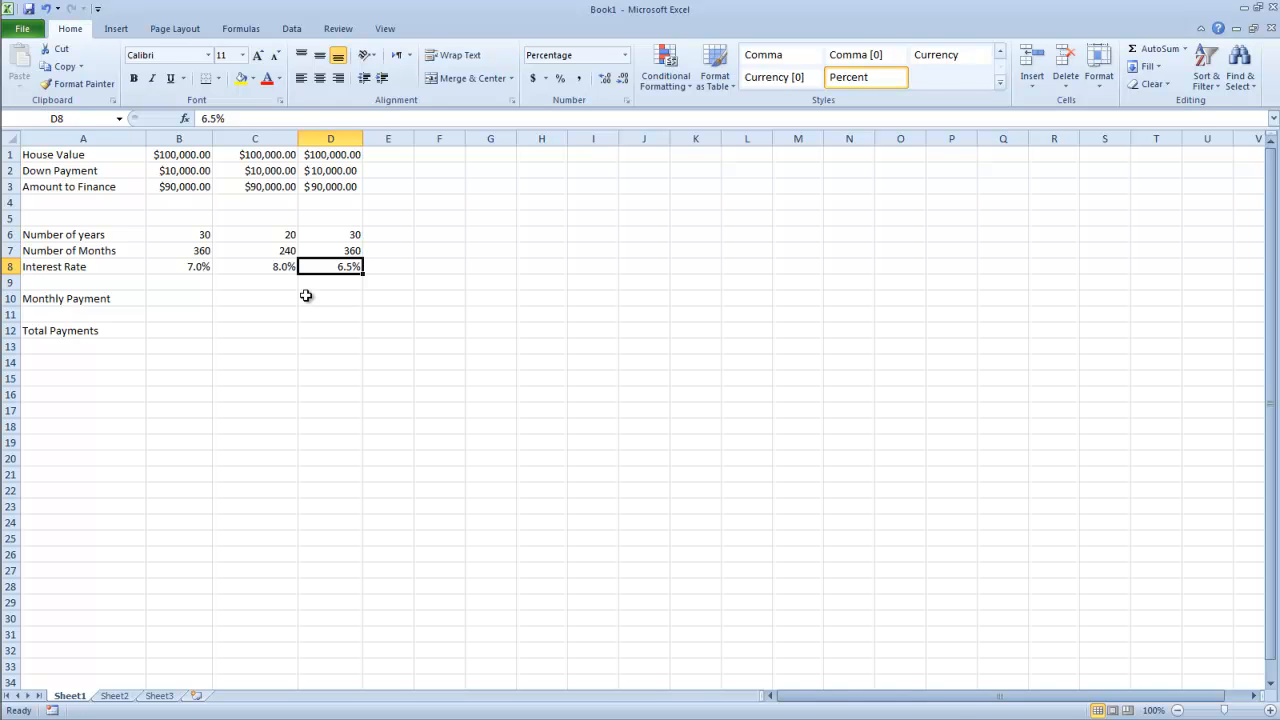
# - Start a PMT function in the Monthly Payment cell B10 and set its Rate argument to B8/12
pyautogui.click(188, 306)
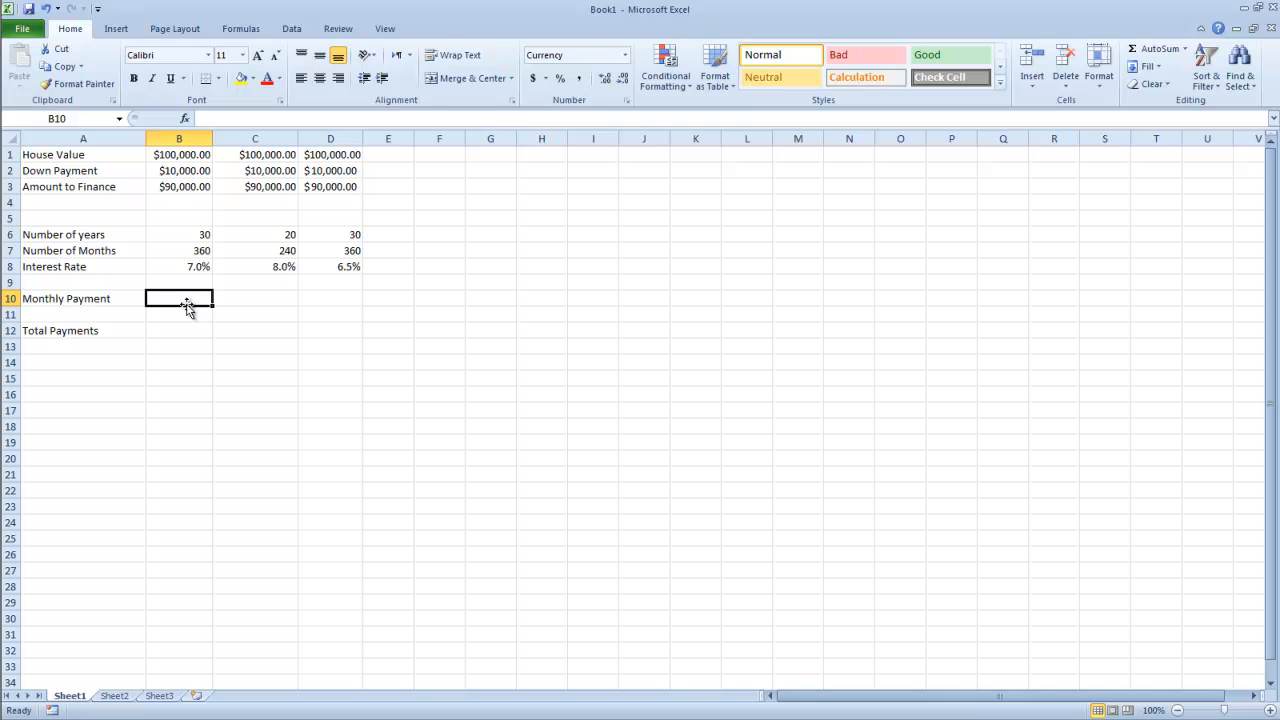
pyautogui.write('=PMT')
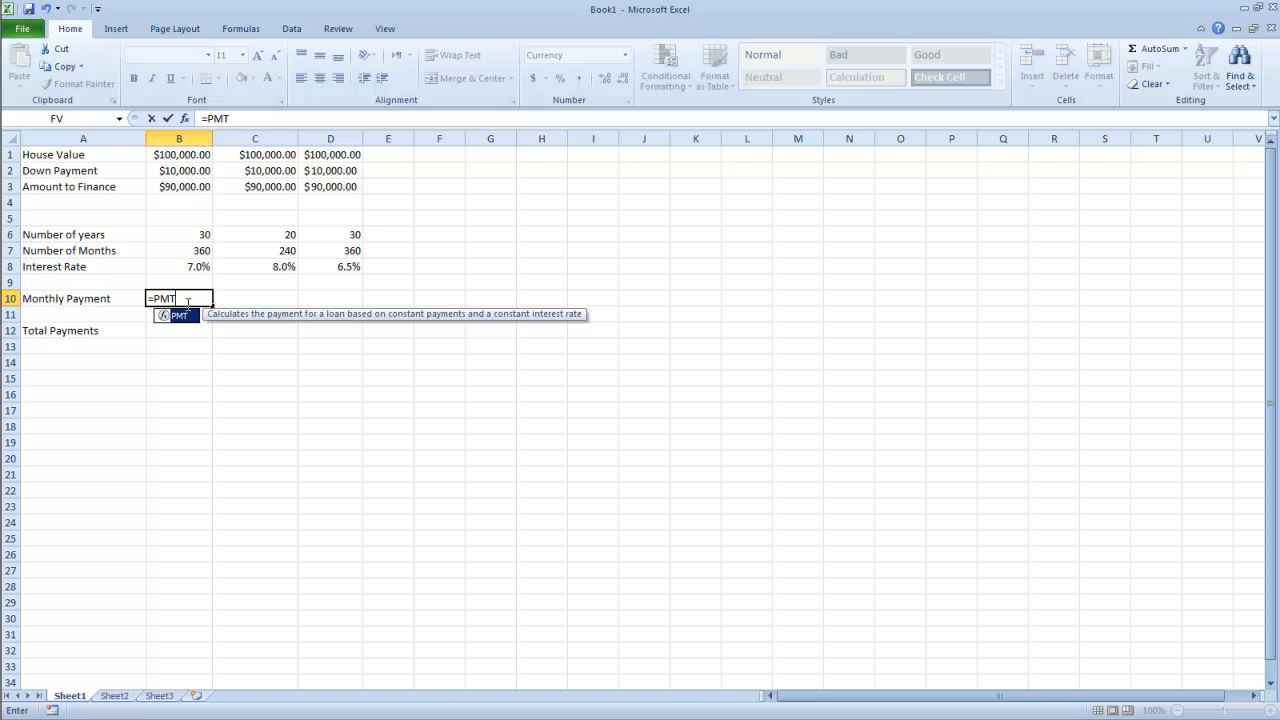
pyautogui.hotkey('ctrl', 'a')
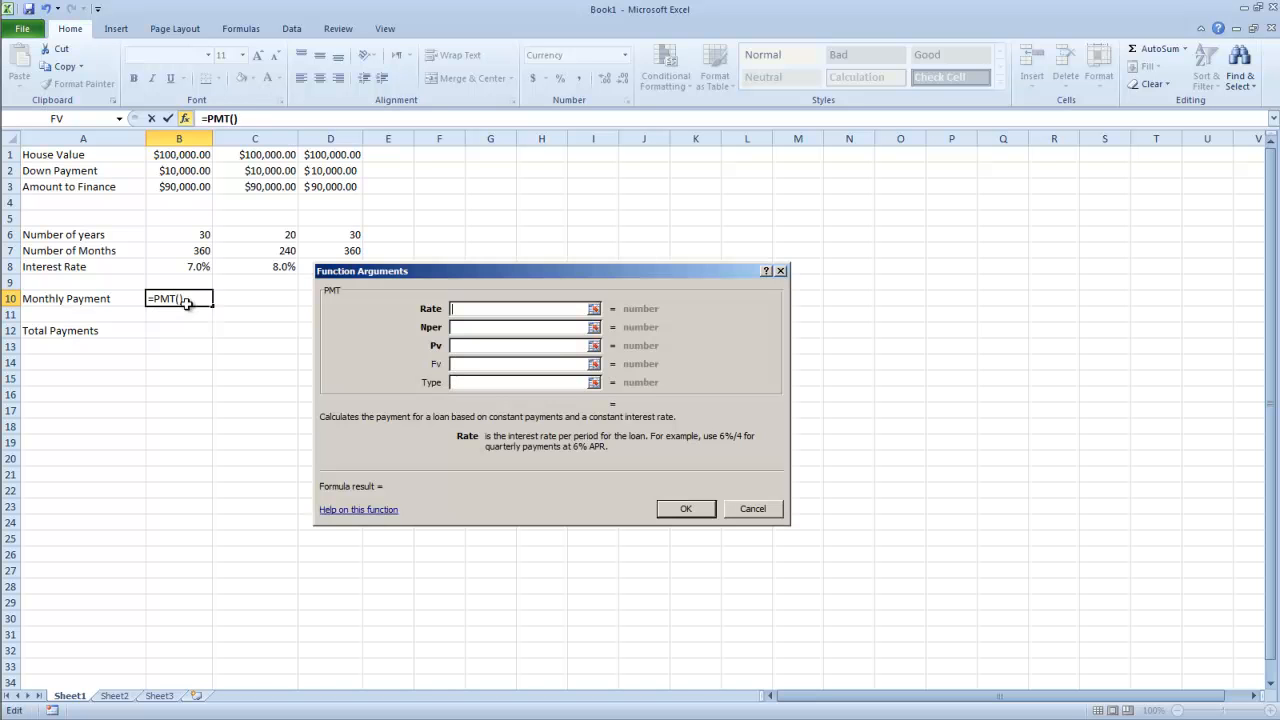
pyautogui.click(205, 266)
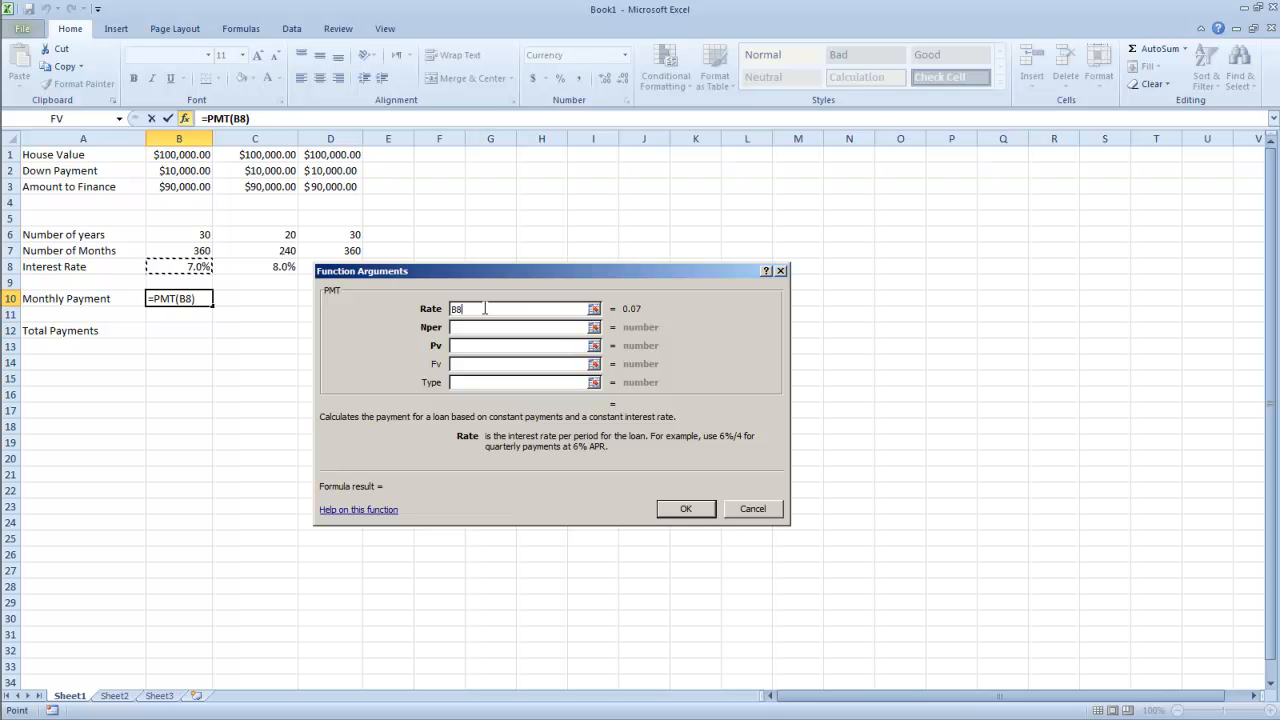
pyautogui.write('/12')
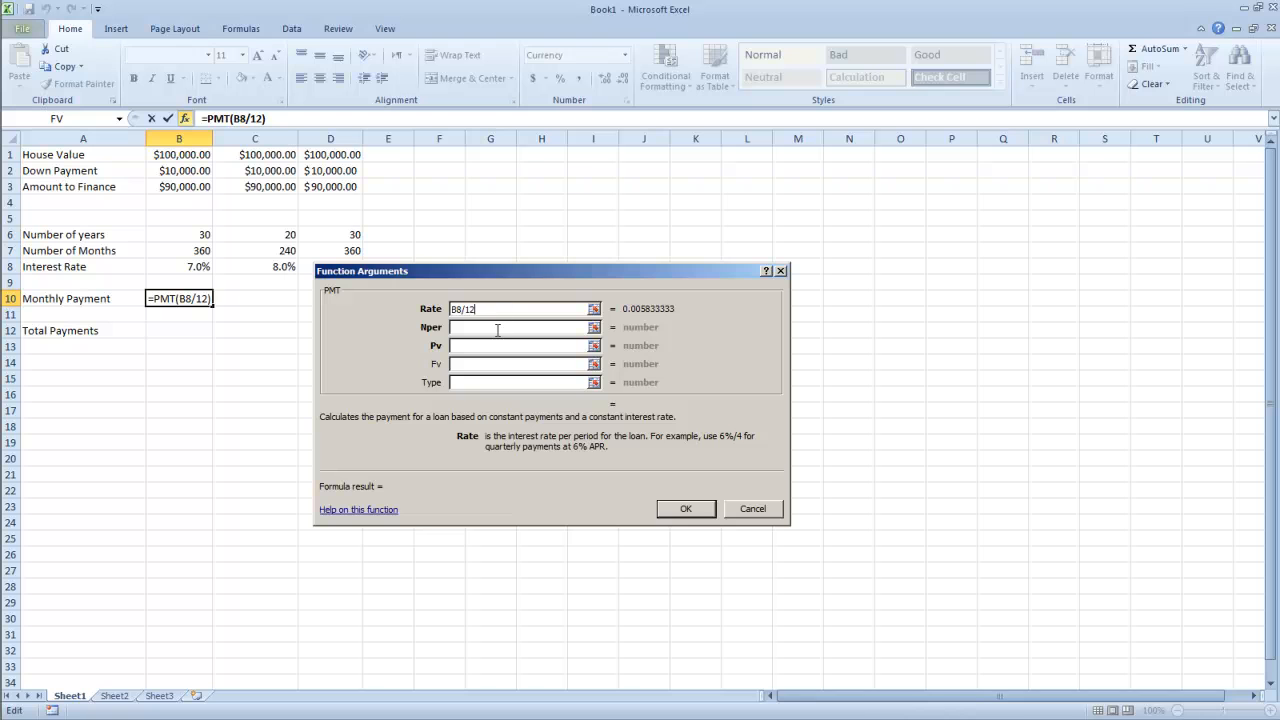
# - Set the PMT arguments Nper to B7 and Pv to B3, leave Fv and Type empty, and insert the function
pyautogui.click(497, 330)
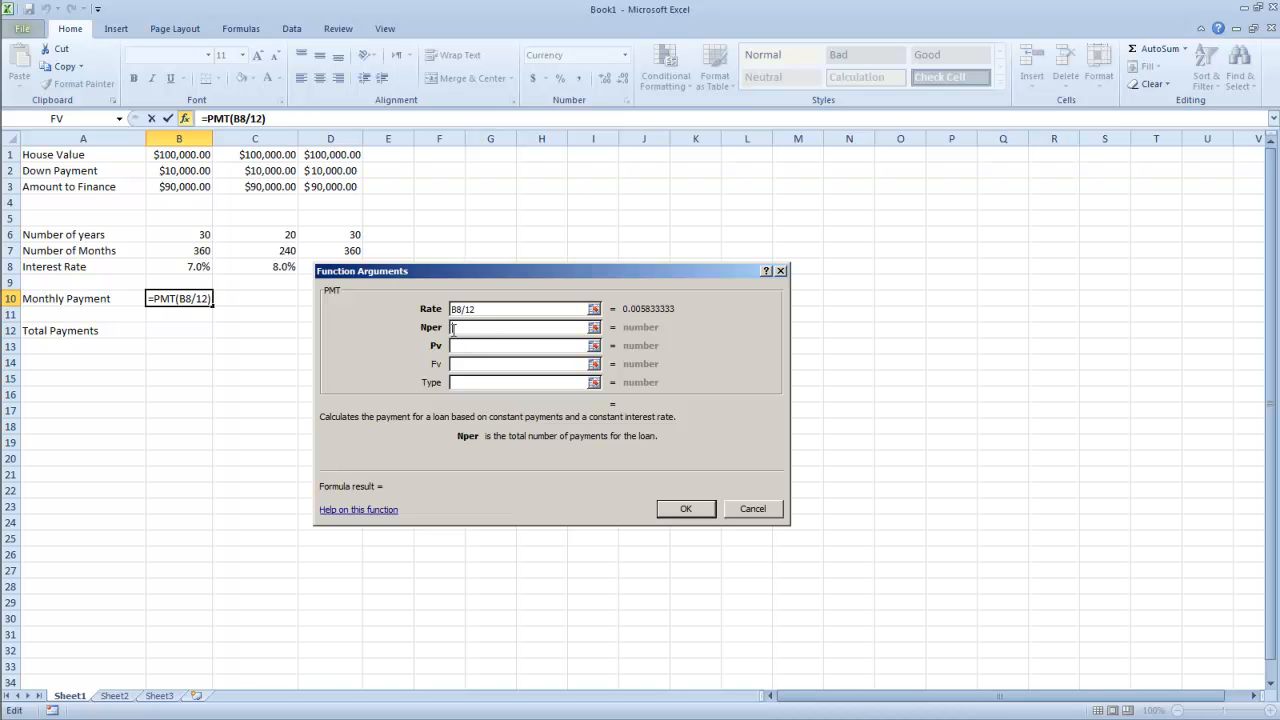
pyautogui.click(196, 250)
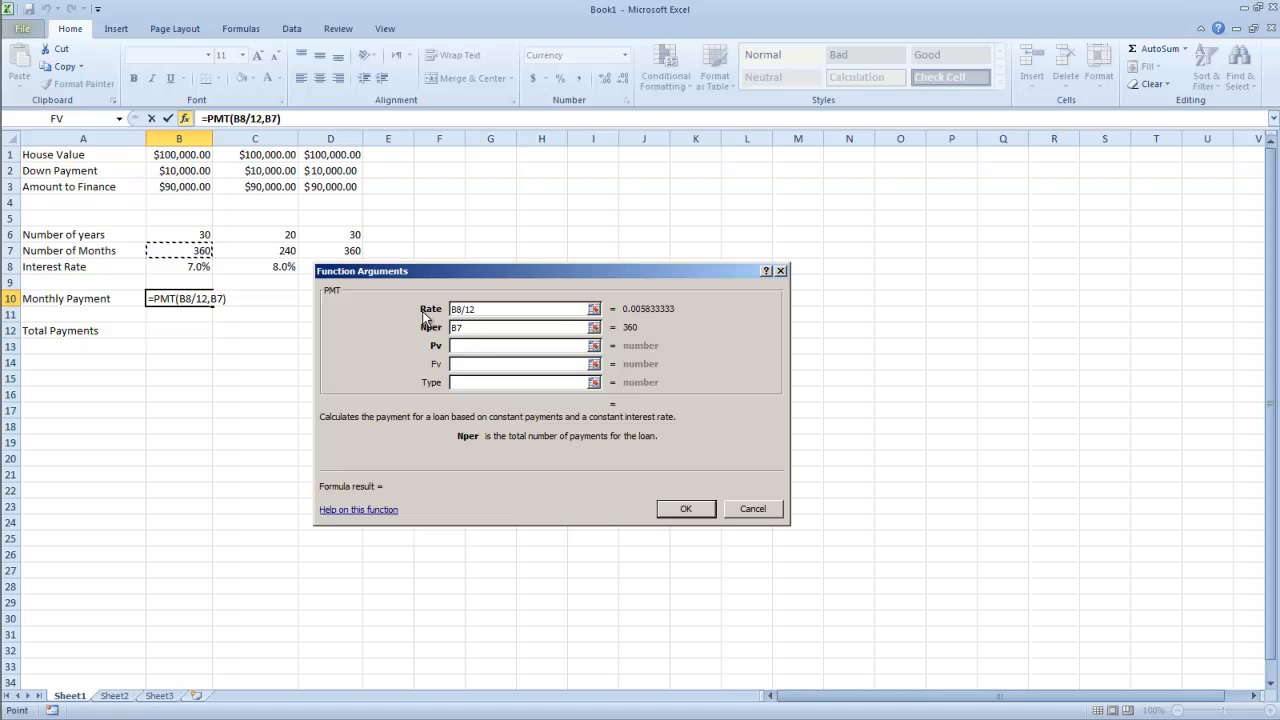
pyautogui.click(471, 346)
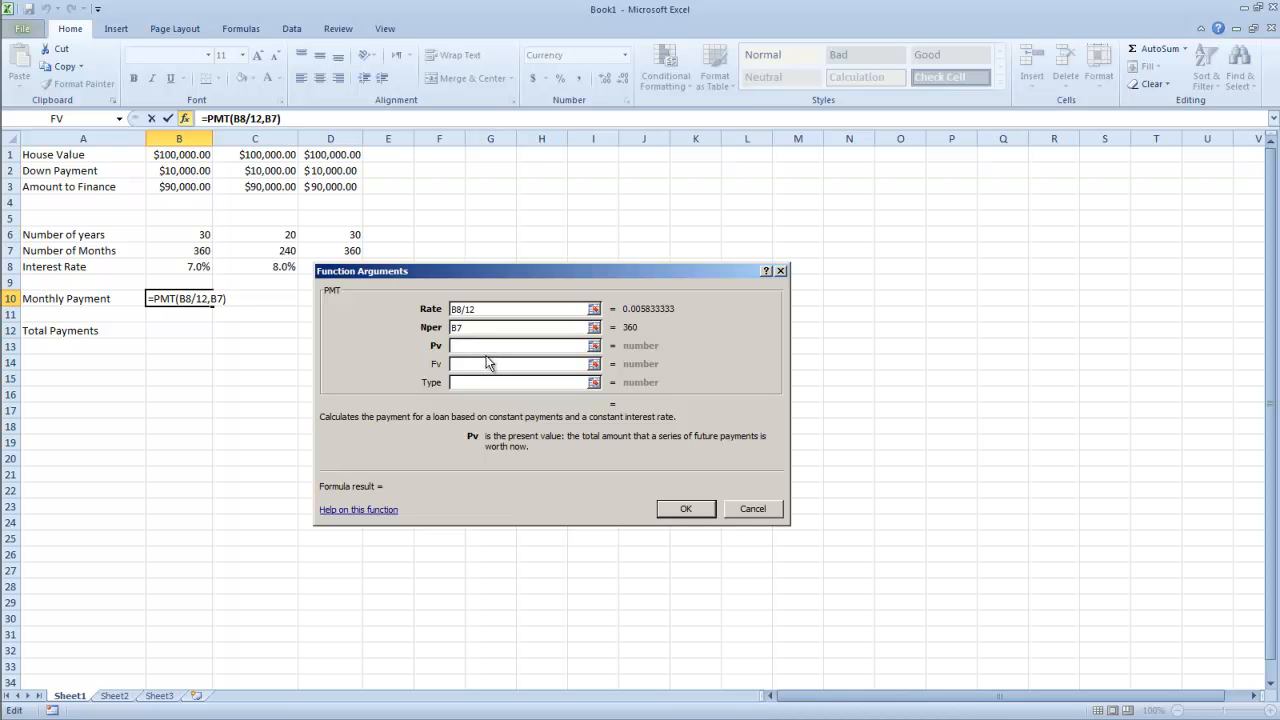
pyautogui.click(190, 186)
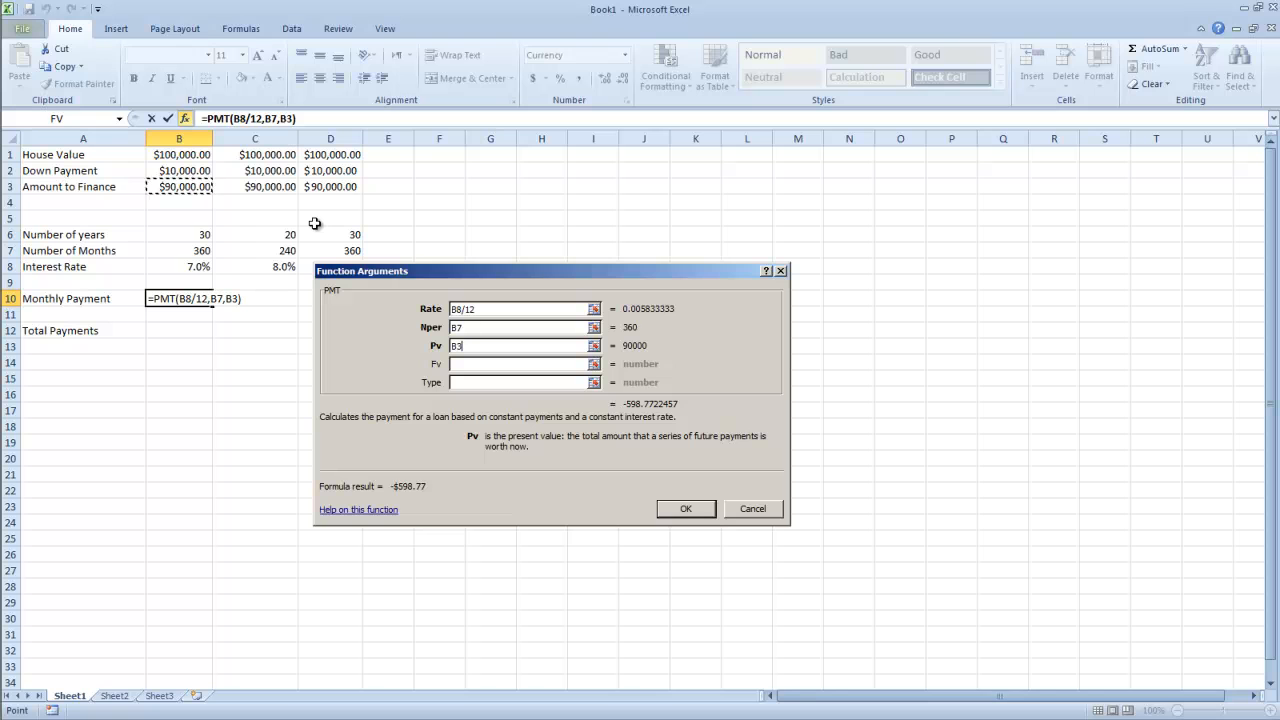
pyautogui.click(483, 364)
pyautogui.click(479, 384)
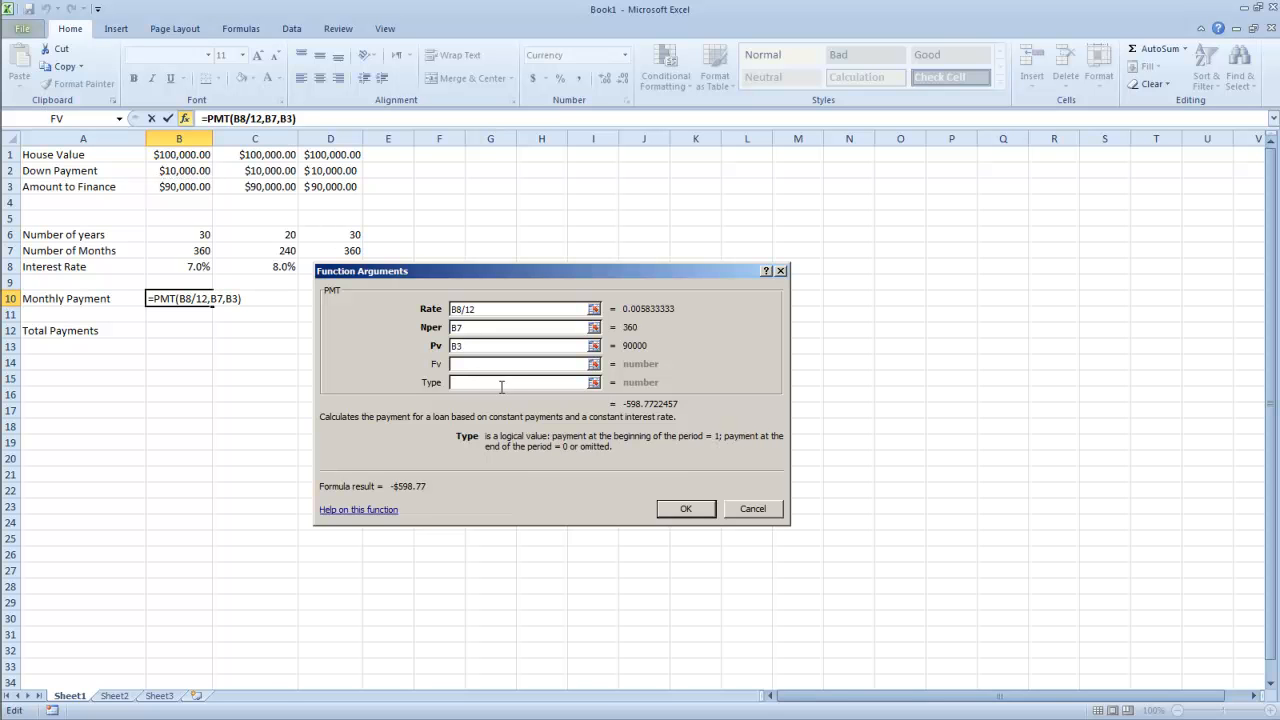
pyautogui.click(688, 508)
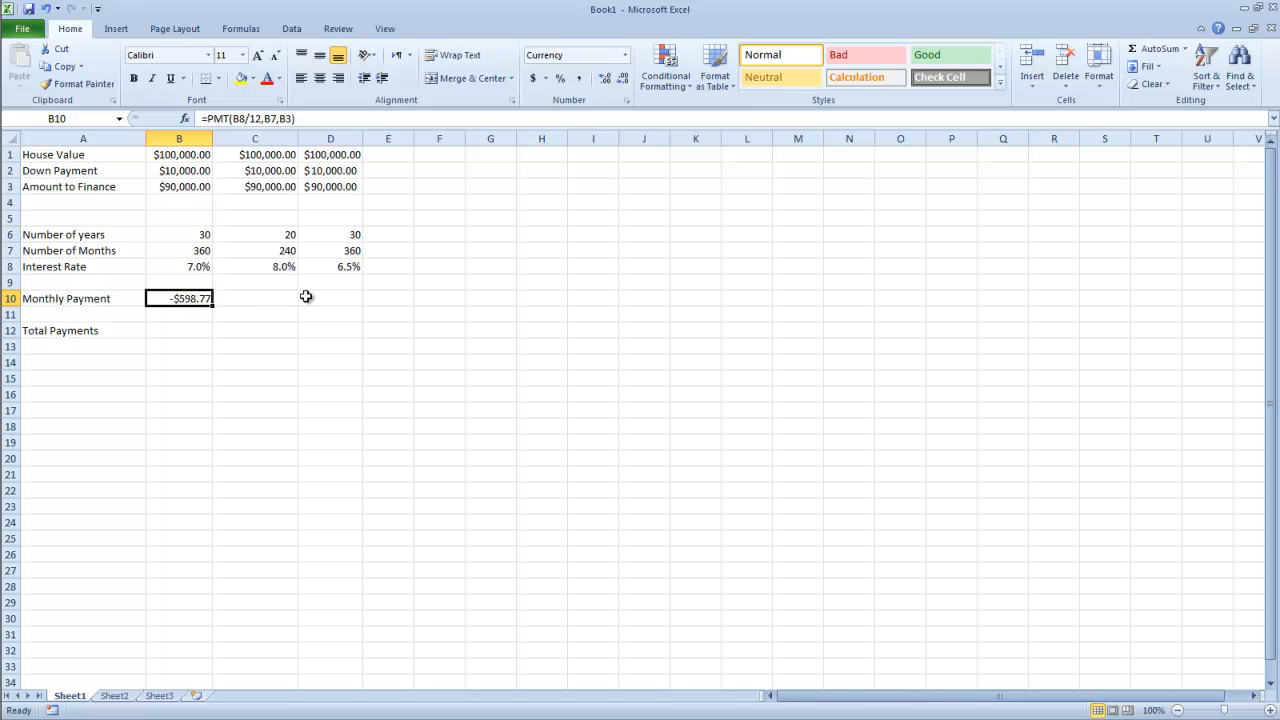
# - Fill the monthly payment formula from B10 across to C10:D10 and check the formula in each cell
pyautogui.moveTo(213, 305); pyautogui.dragTo(360, 297)
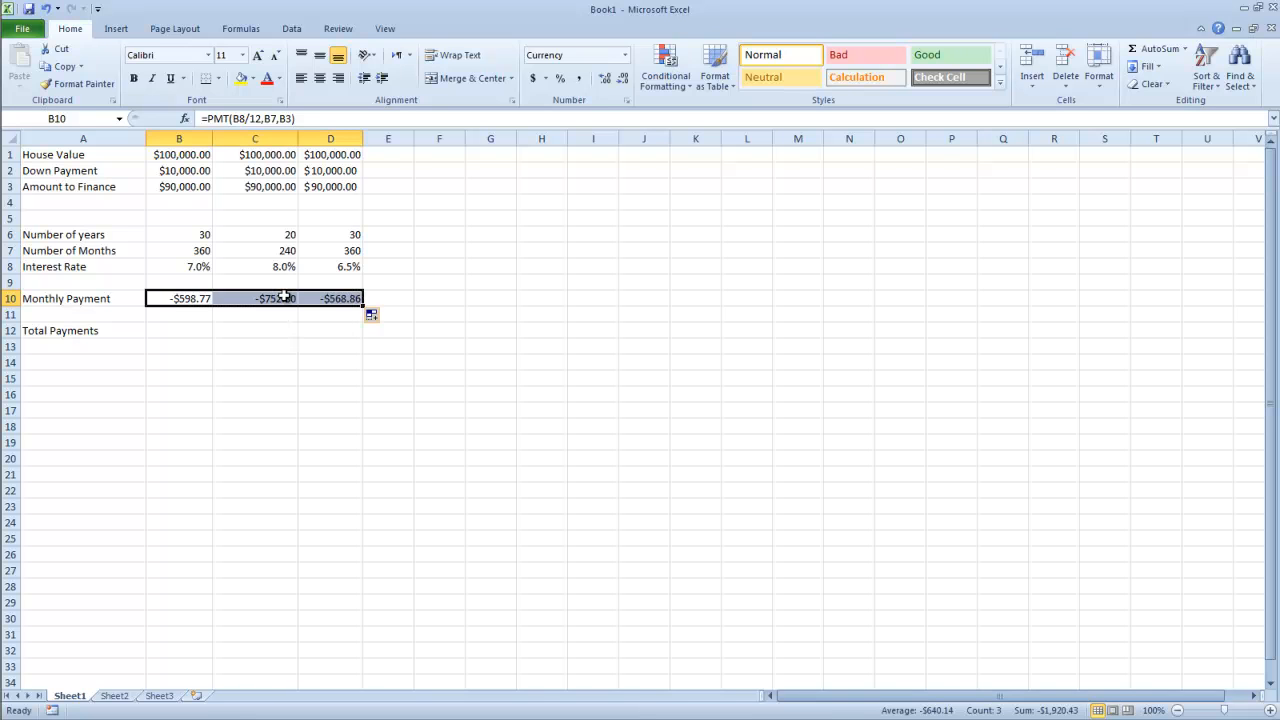
pyautogui.click(262, 298)
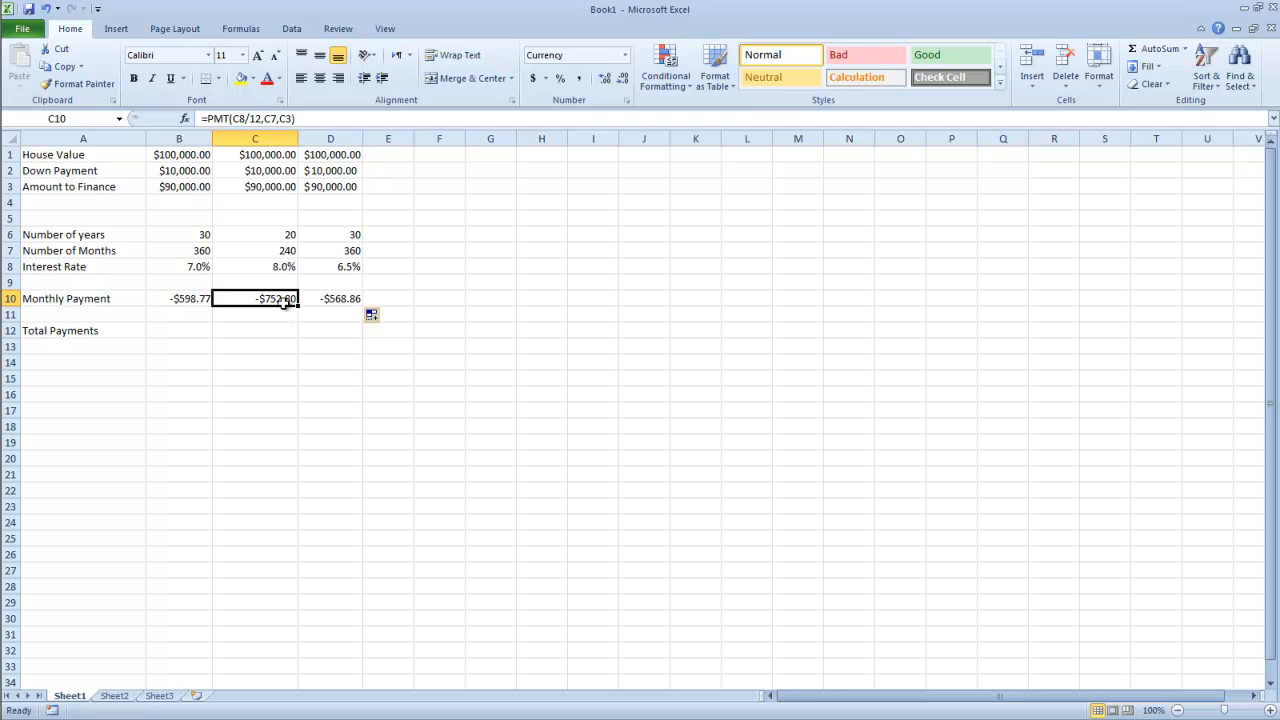
pyautogui.click(199, 299)
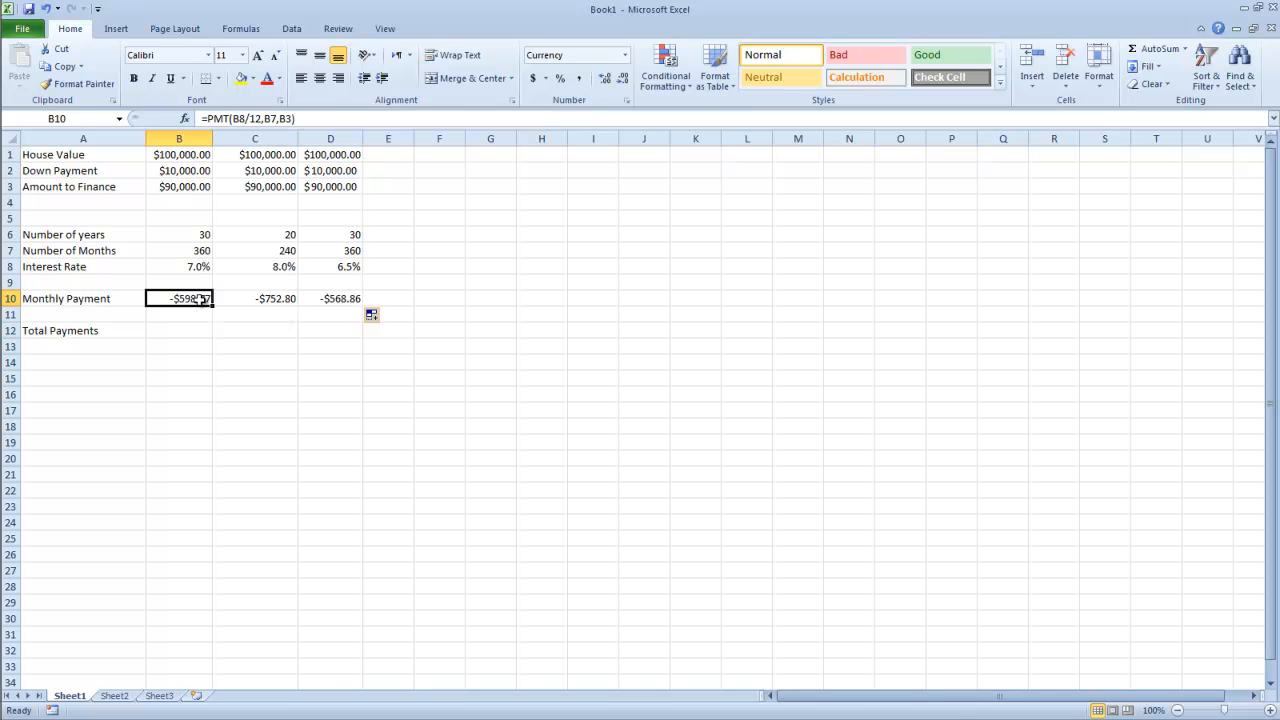
pyautogui.click(289, 298)
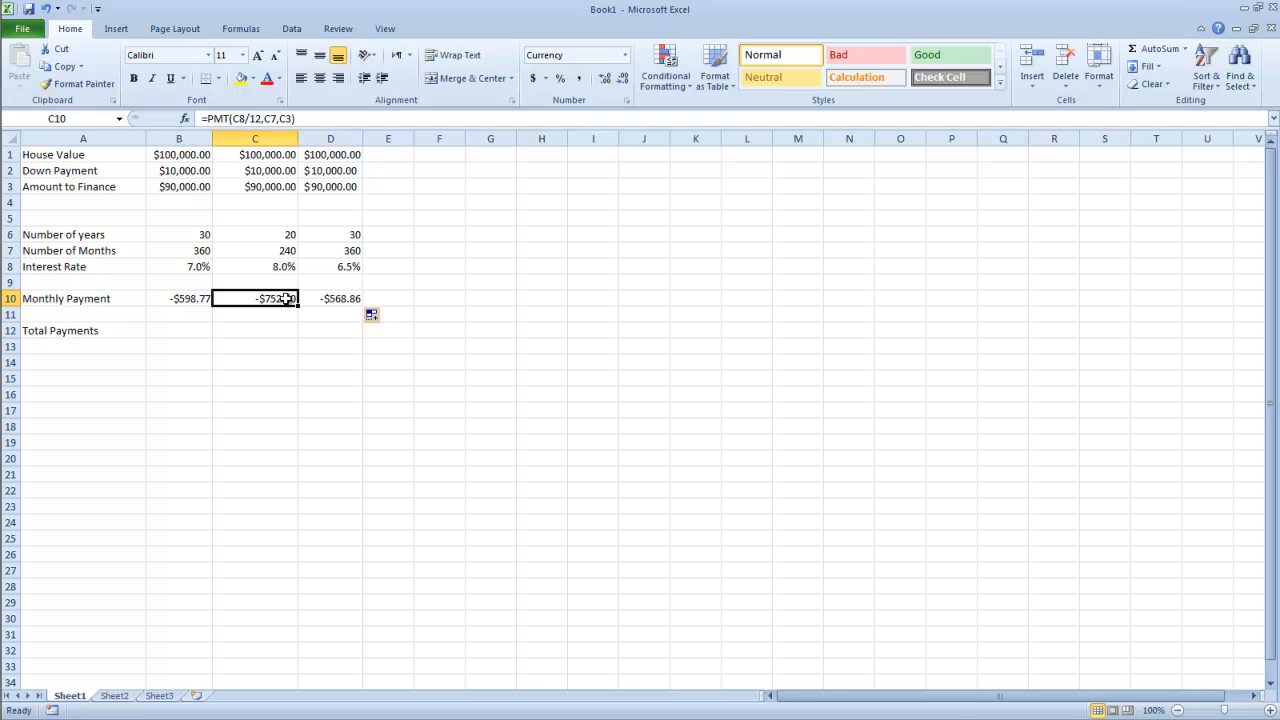
pyautogui.click(337, 298)
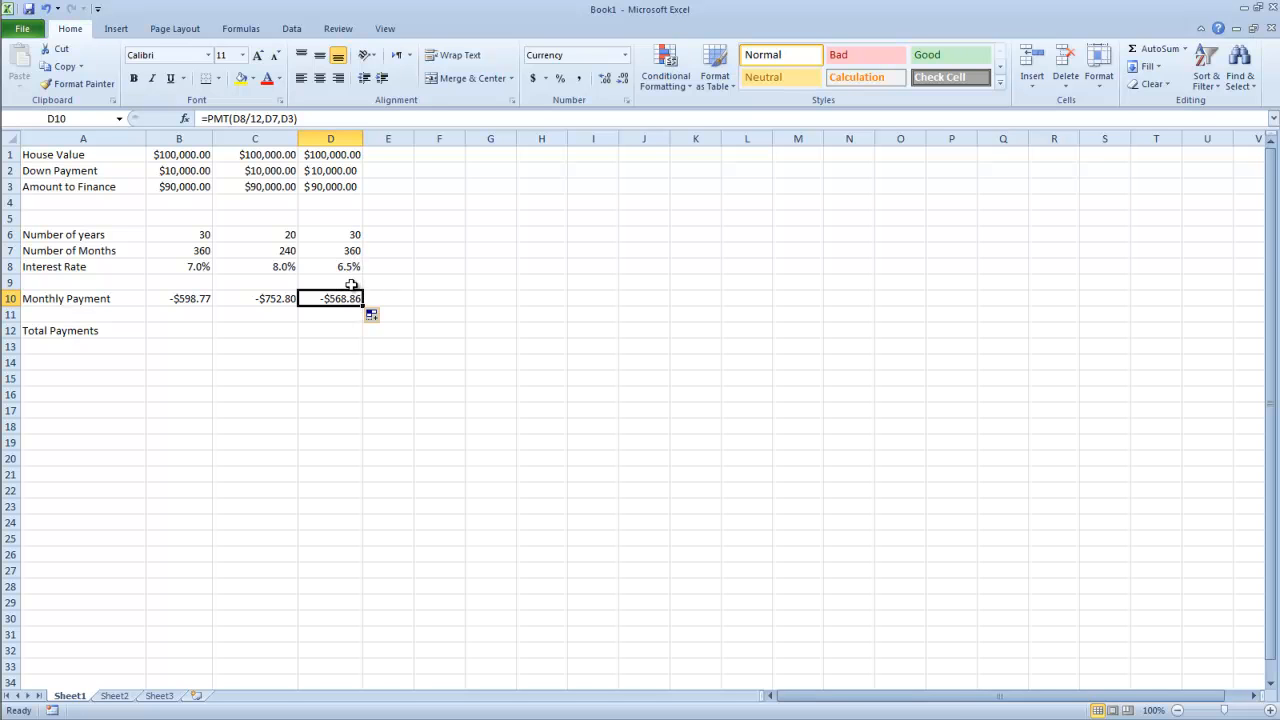
# - Enter the formula =B10*B7 in the Total Payments cell B12 to multiply the monthly payment by the number of months
pyautogui.click(181, 332)
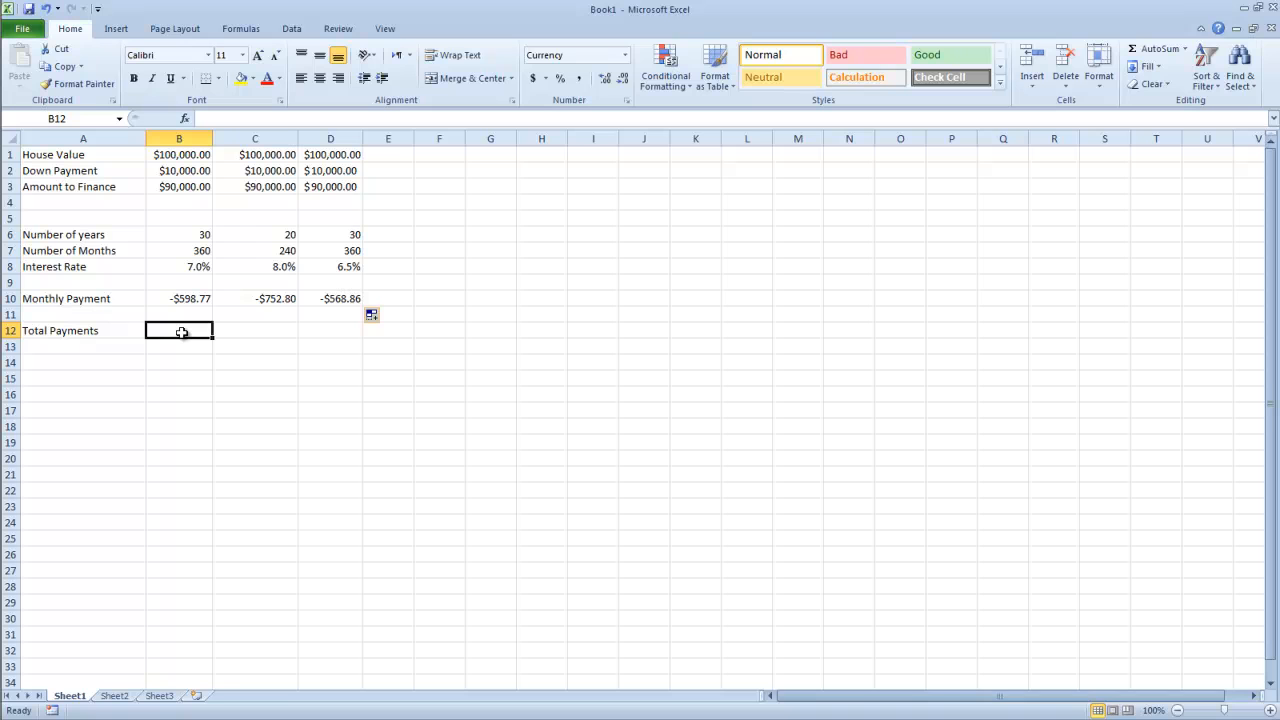
pyautogui.write('=')
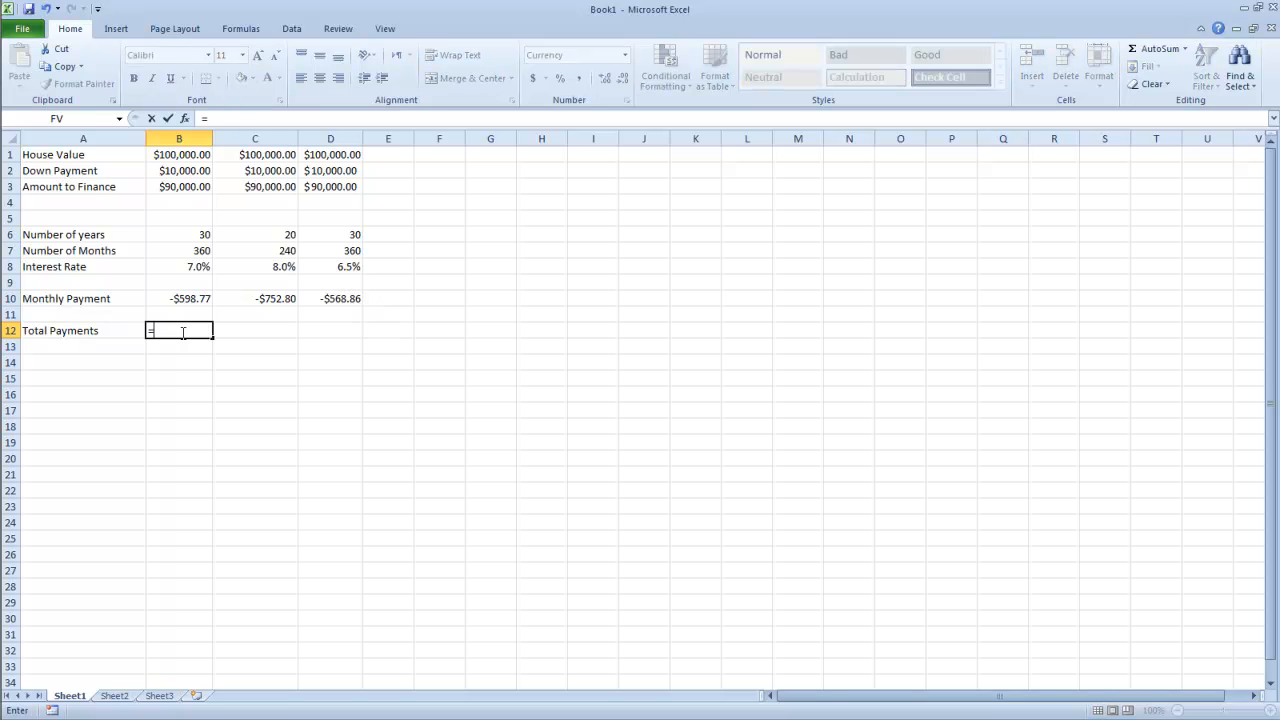
pyautogui.click(197, 298)
pyautogui.click(202, 251)
pyautogui.click(196, 301)
pyautogui.write('*36')
pyautogui.write('0')
pyautogui.press('BackSpace')
pyautogui.press('BackSpace')
pyautogui.press('BackSpace')
pyautogui.click(210, 252)
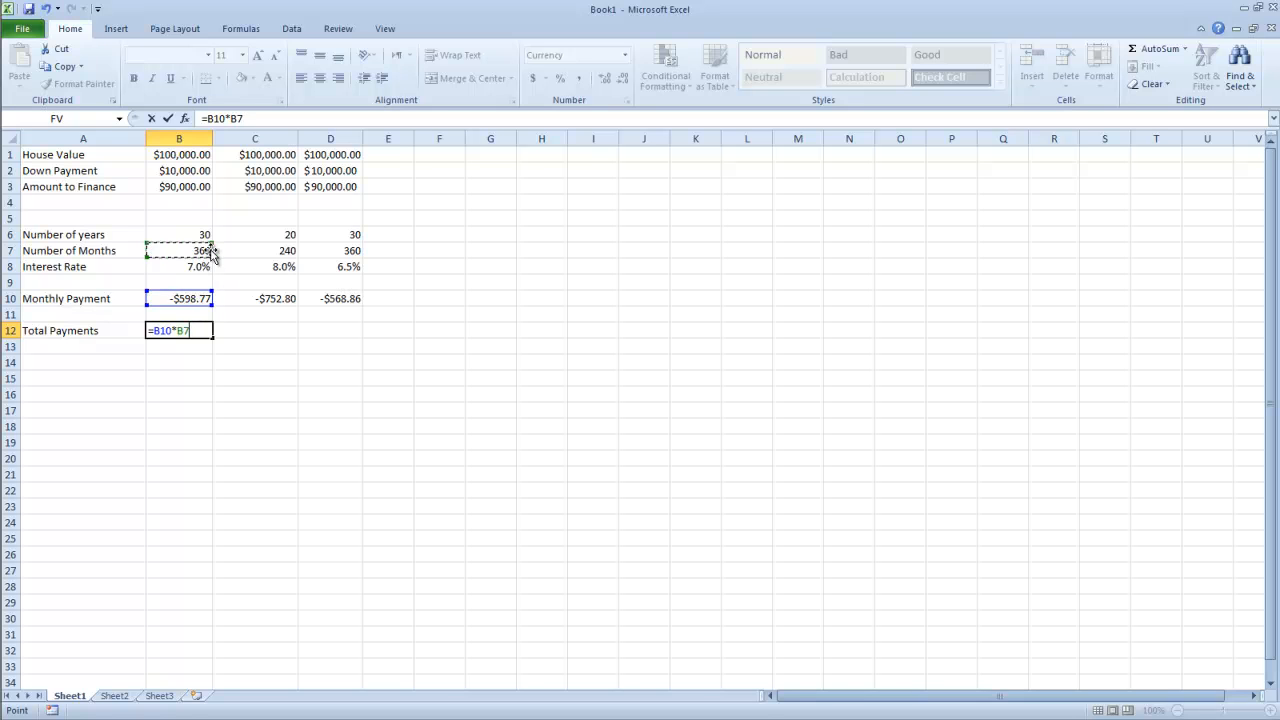
pyautogui.press('Return')
# - Fill the total payments formula from B12 across to C12:D12 and reselect B12 to check its formula
pyautogui.click(200, 332)
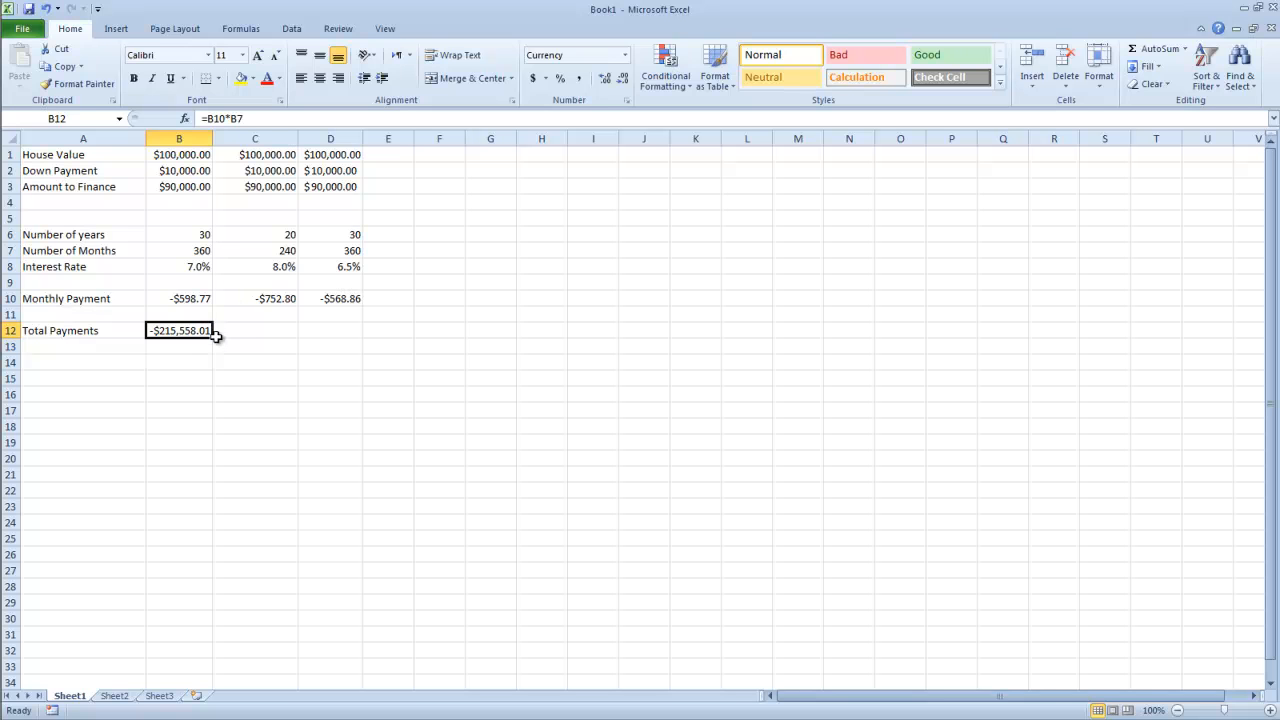
pyautogui.moveTo(216, 336); pyautogui.dragTo(346, 340)
pyautogui.click(245, 345)
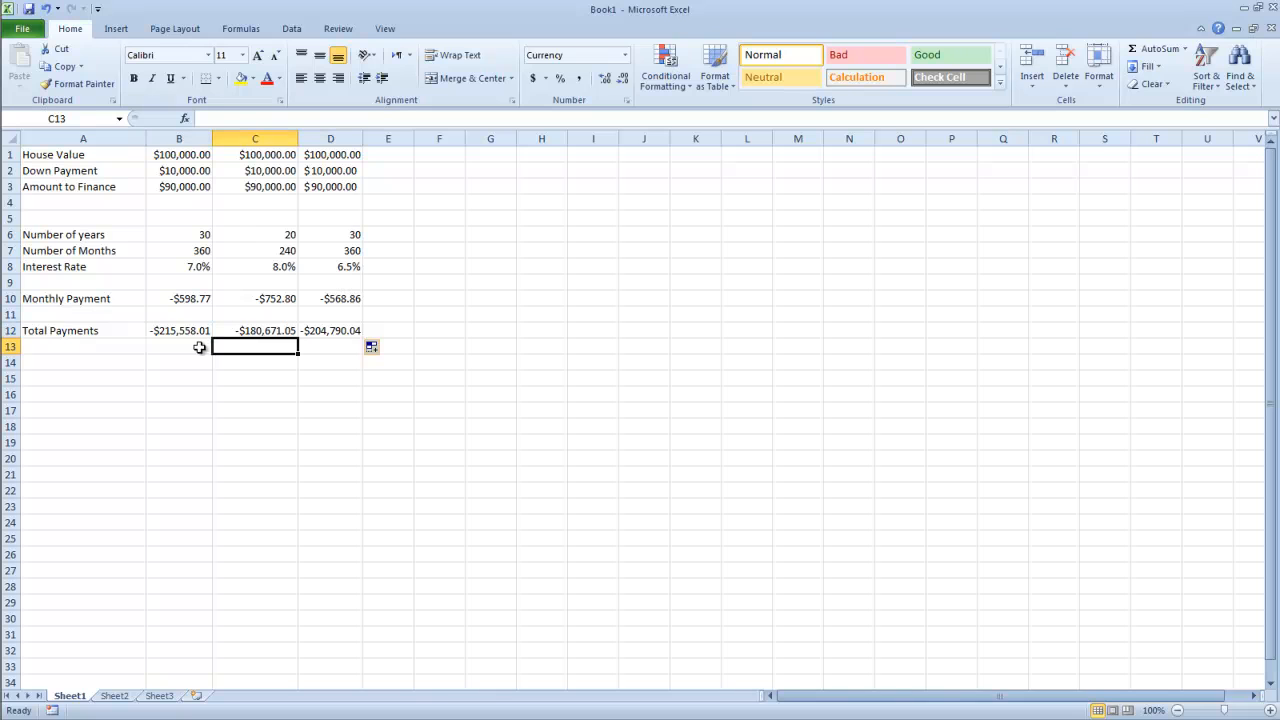
pyautogui.click(188, 332)
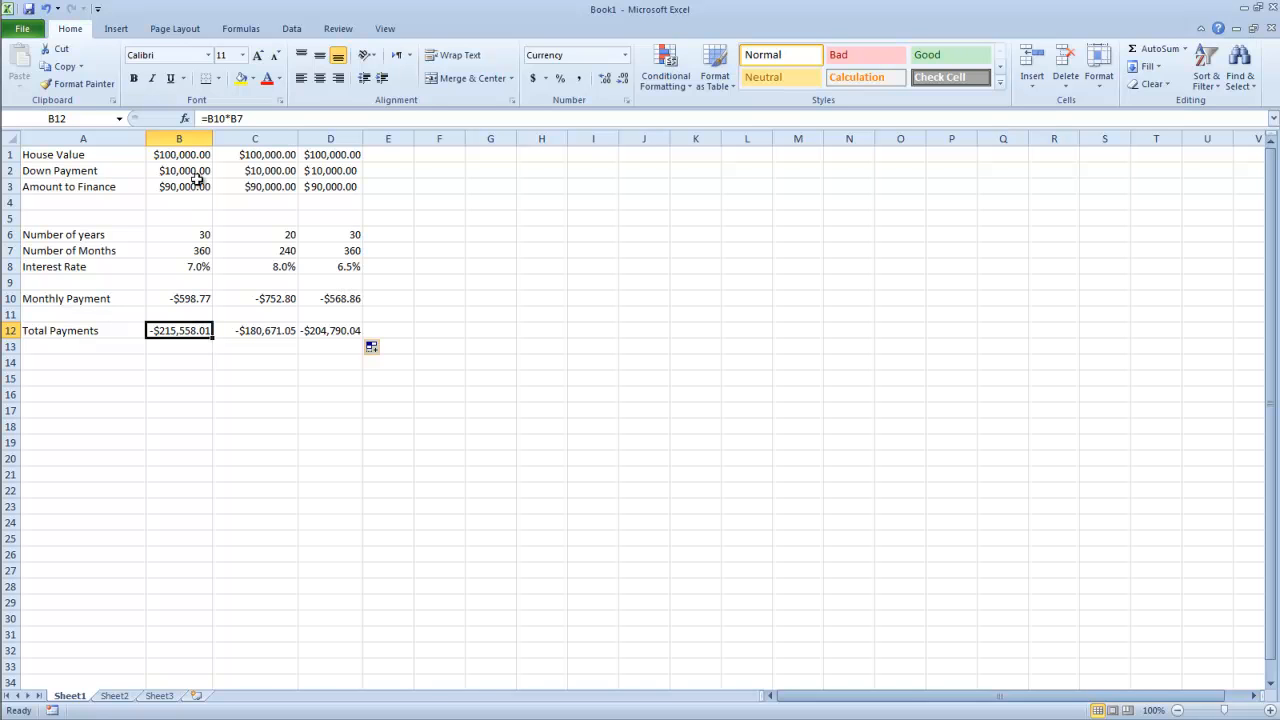
# - Add the row label "Interest Paid" in cell A13, directly below Total Payments
pyautogui.click(192, 347)
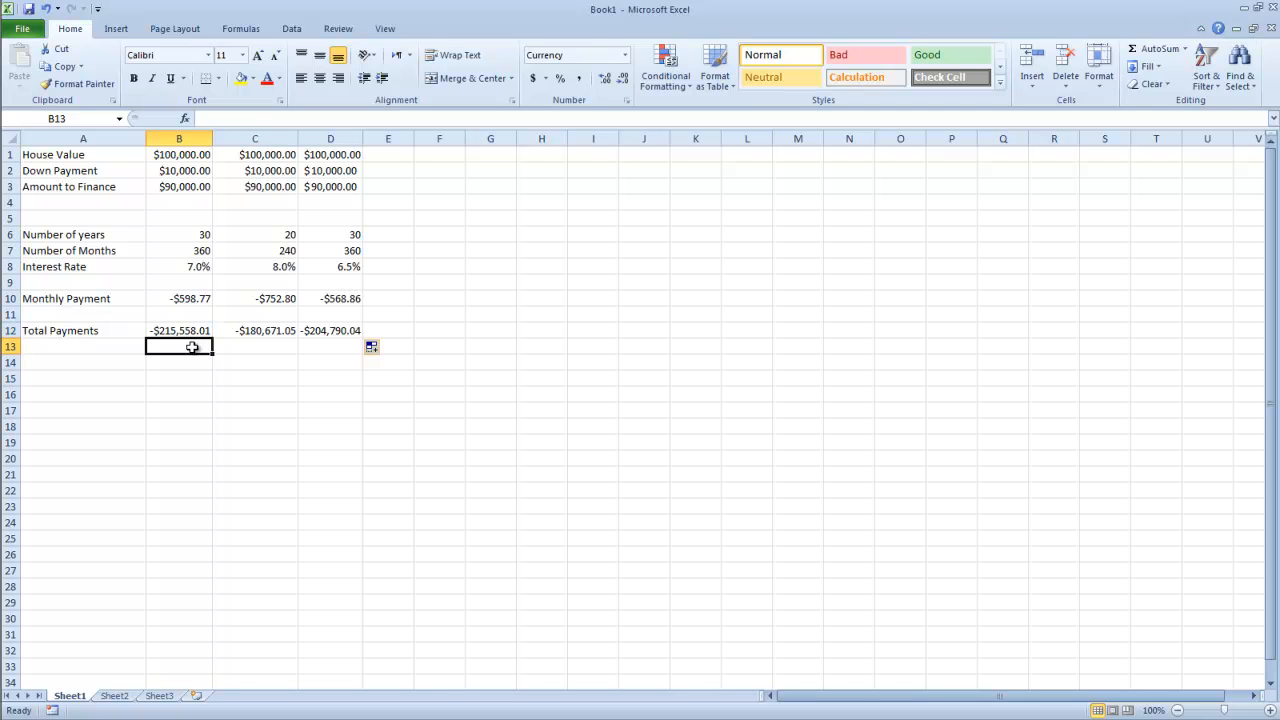
pyautogui.click(128, 349)
pyautogui.write('Interest Paid')
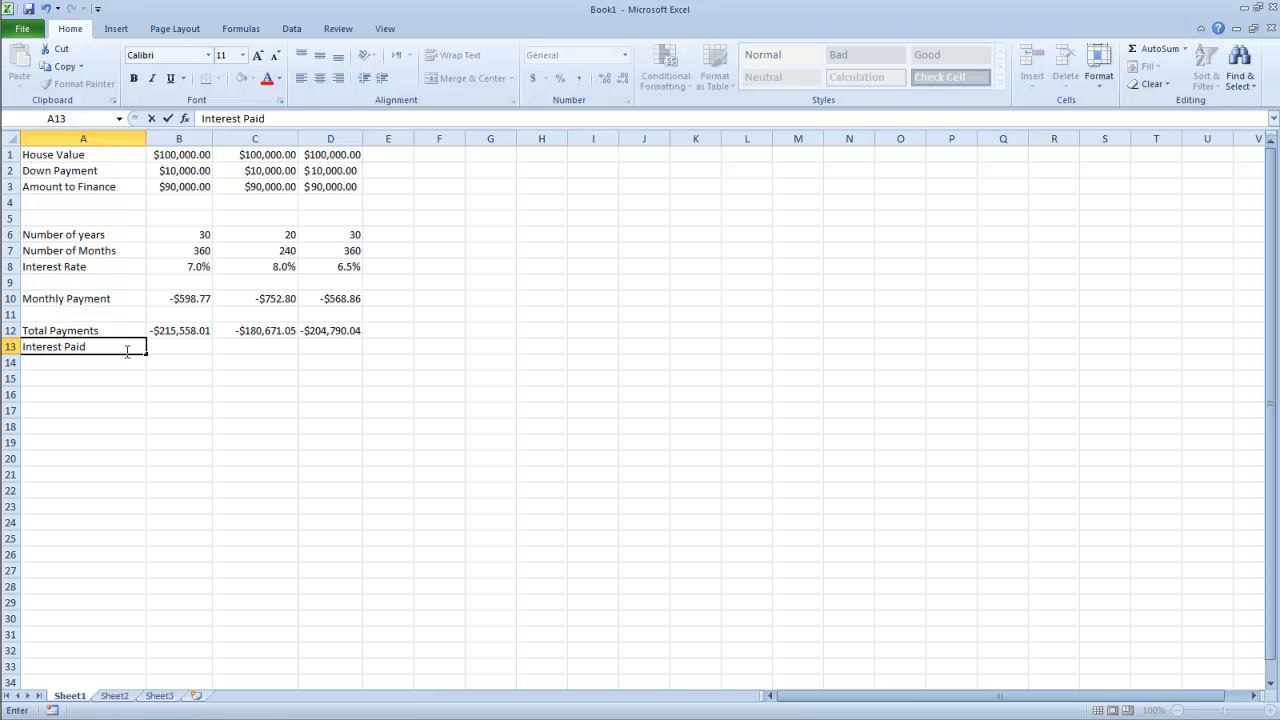
pyautogui.press('Tab')
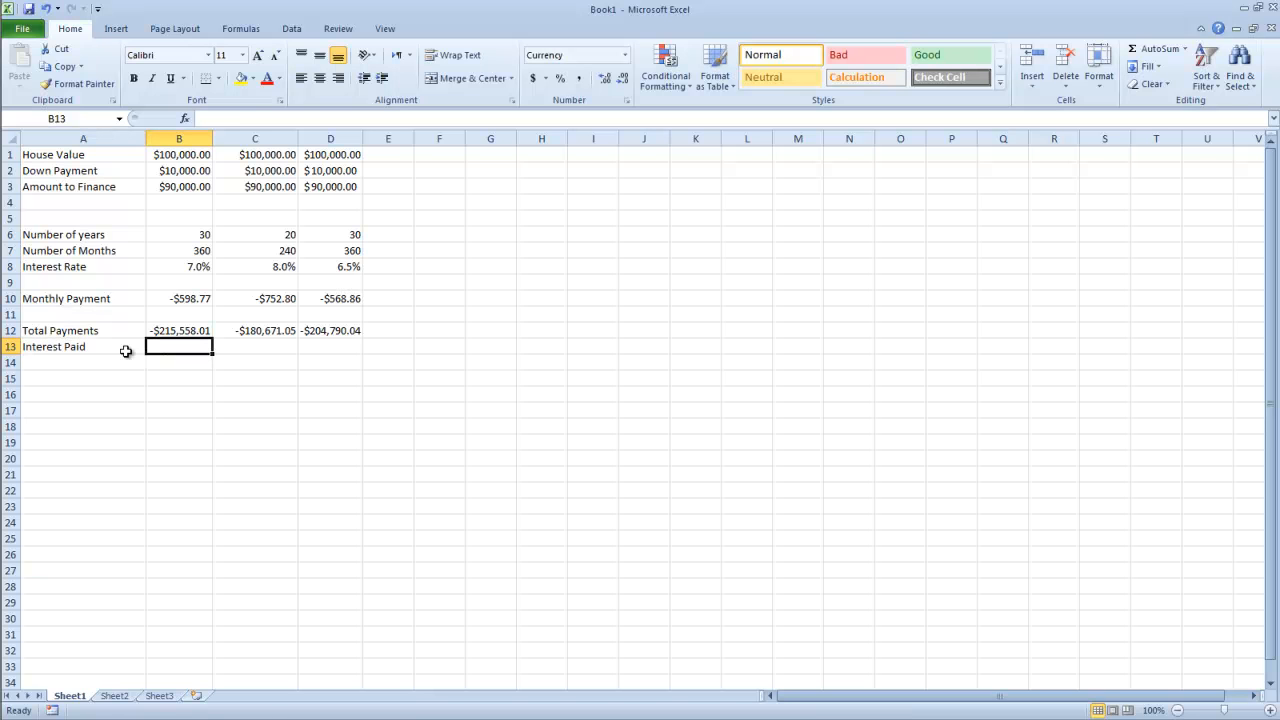
# - Enter the formula =B12+B1 in the Interest Paid cell B13, combining total payments with the house value
pyautogui.write('=')
pyautogui.click(178, 333)
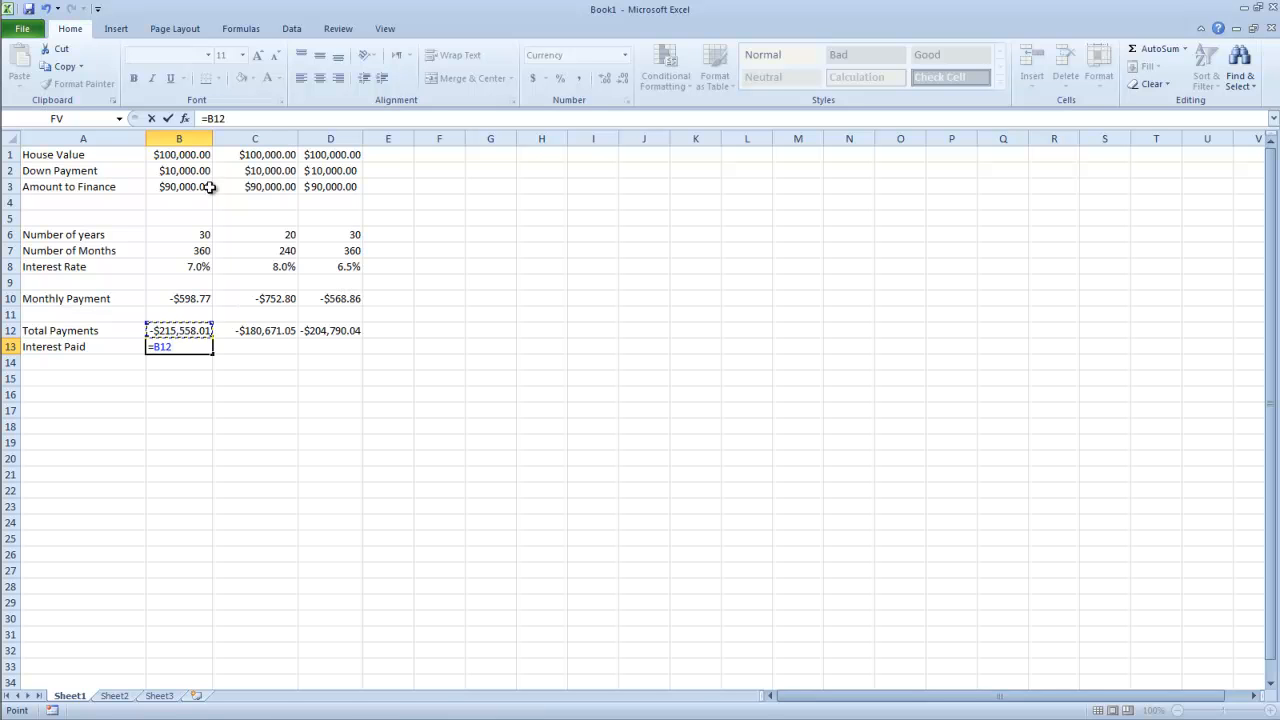
pyautogui.write('+')
pyautogui.click(206, 154)
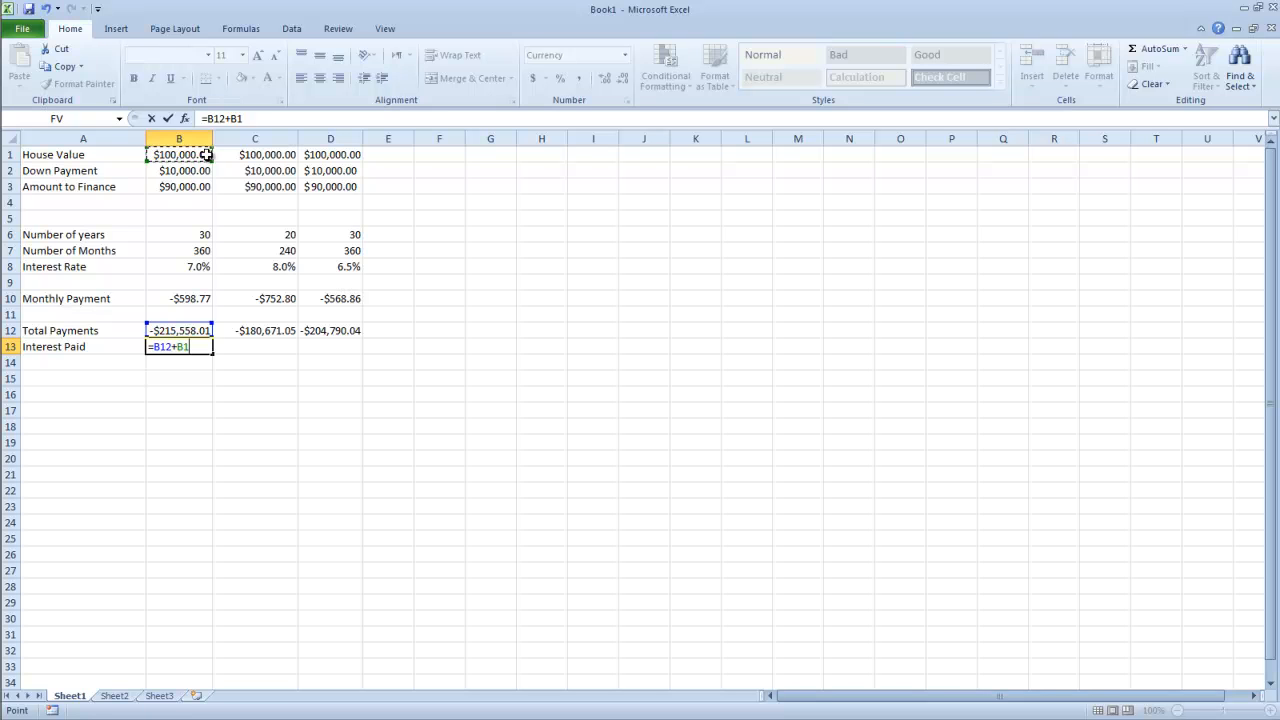
pyautogui.press('Return')
# - Fill the interest paid formula from B13 across to C13:D13 and select the 20-year loan's total payments and interest in C12:C13
pyautogui.click(181, 347)
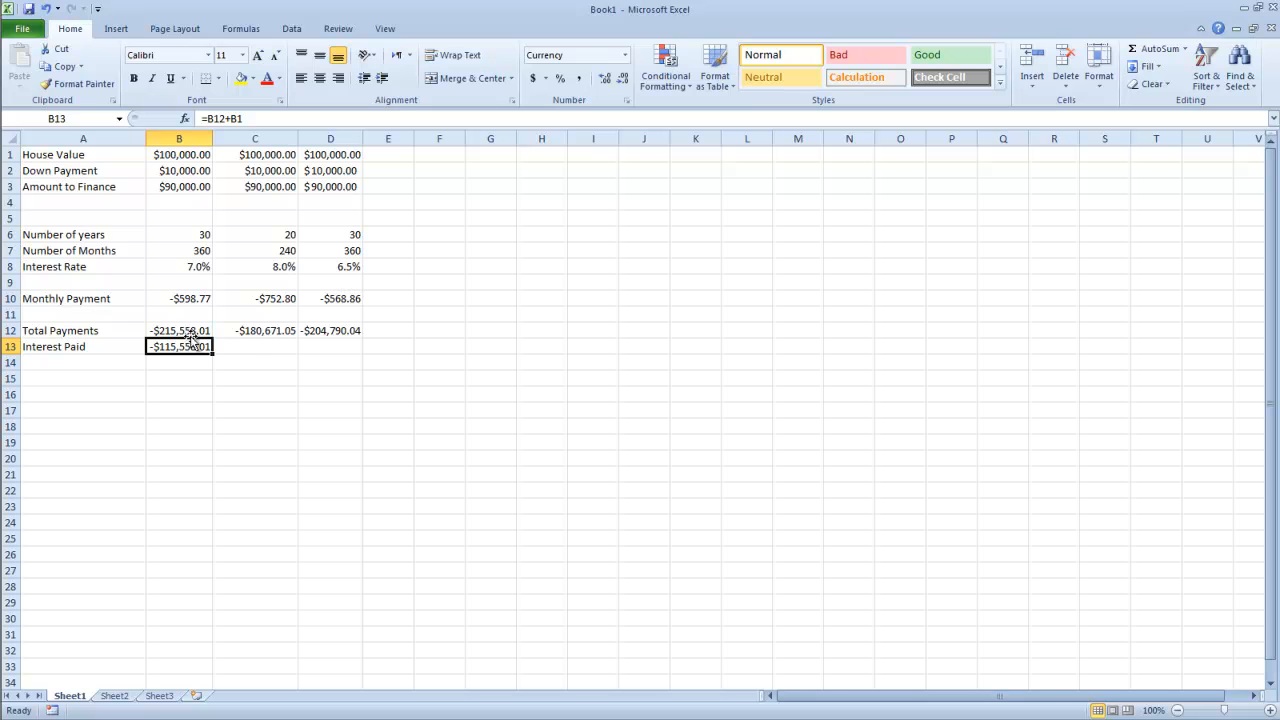
pyautogui.moveTo(213, 352); pyautogui.dragTo(372, 354)
pyautogui.click(243, 386)
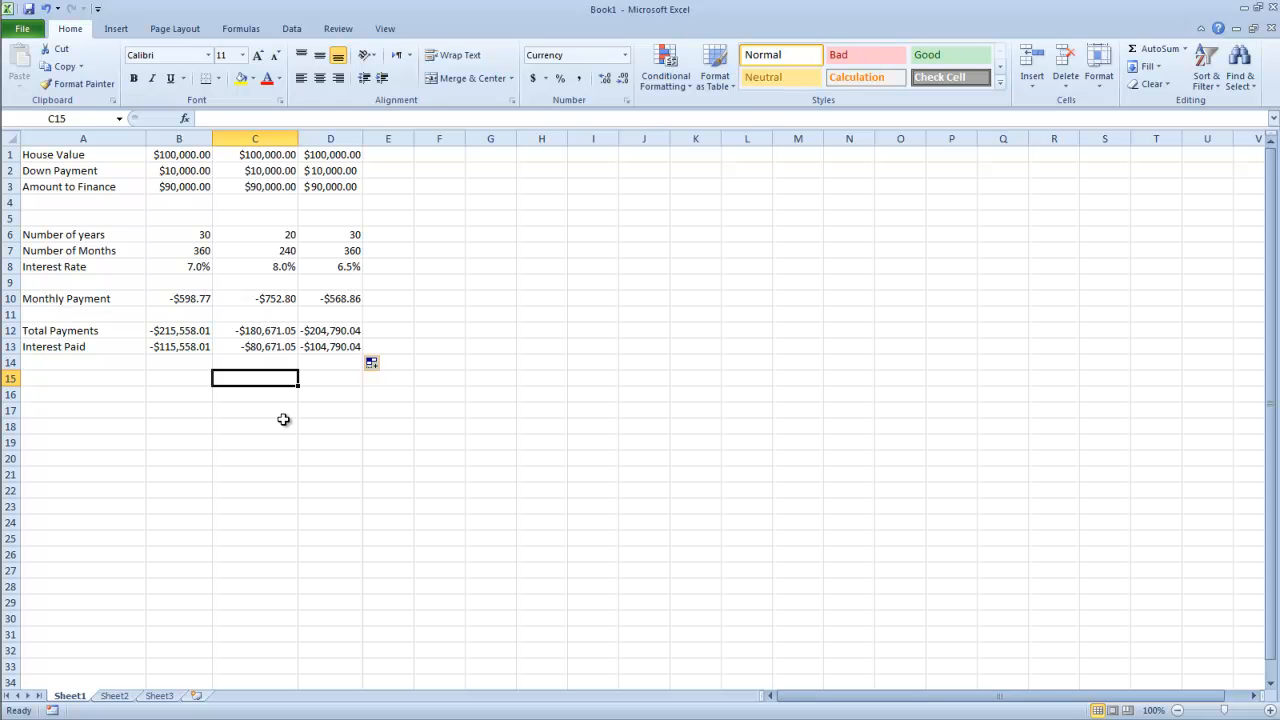
pyautogui.moveTo(275, 331)
pyautogui.mouseDown()
pyautogui.moveTo(278, 364)
pyautogui.moveTo(280, 342)
pyautogui.mouseUp()
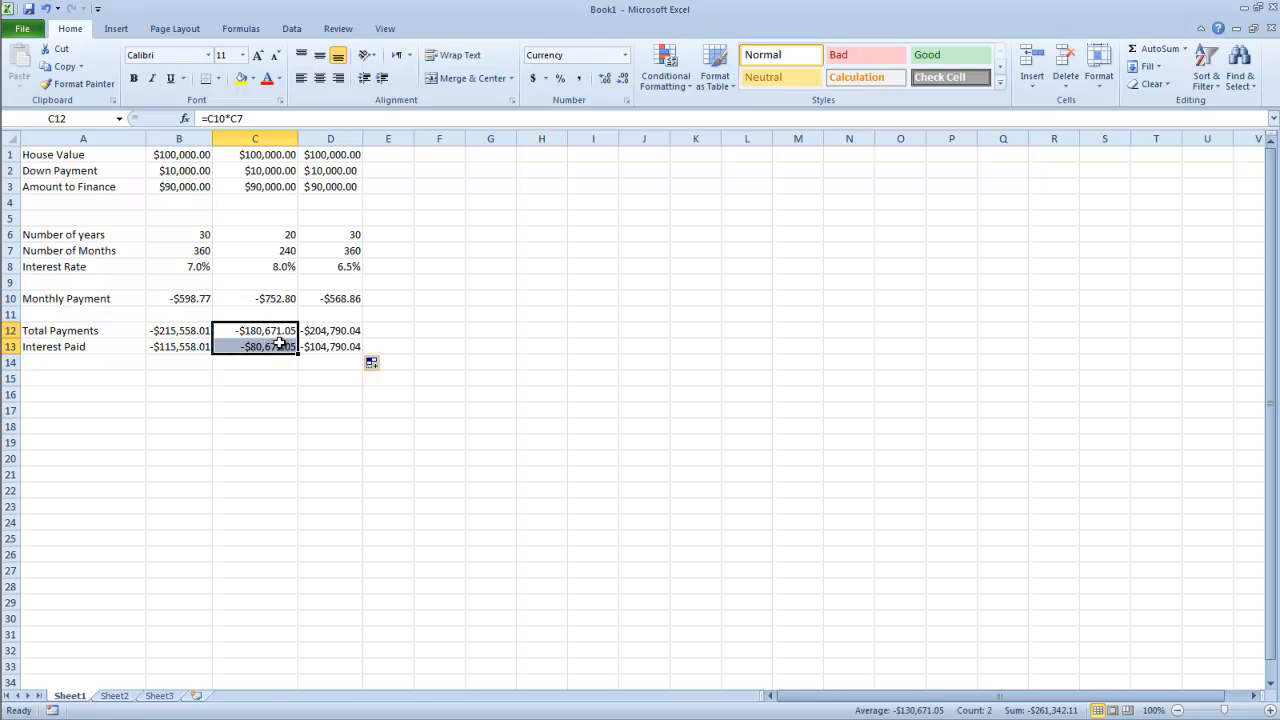